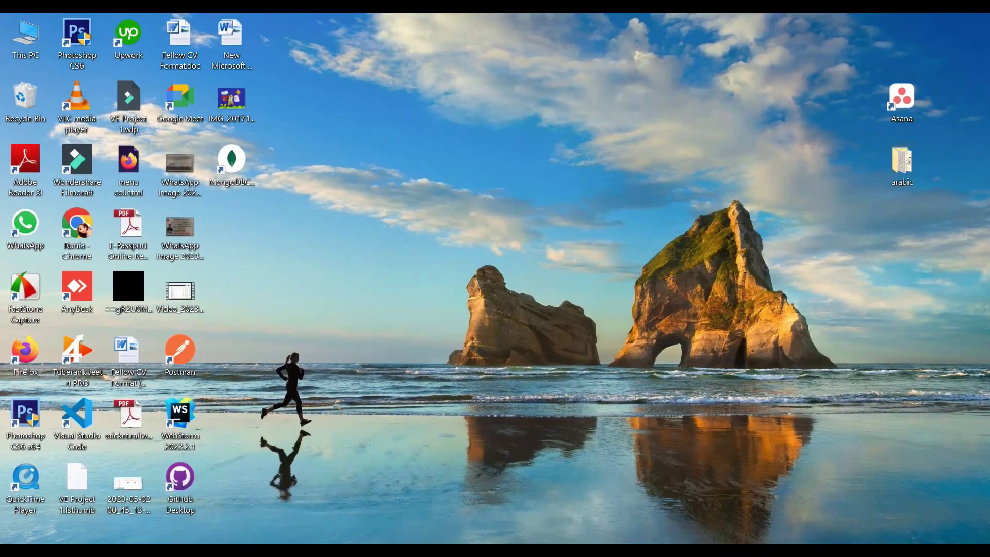
Open the live TheWorkPlace home page in a second tab, then return to the dashboard
{"action": "left_click", "coordinate": [581, 517]}
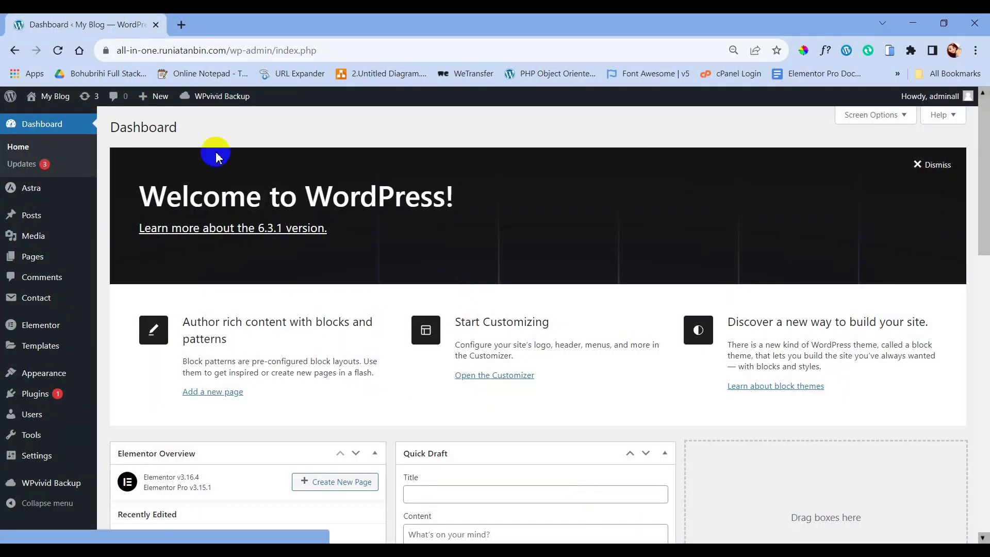
{"action": "scroll", "coordinate": [44, 273], "scroll_direction": "down", "scroll_amount": 5}
{"action": "scroll", "coordinate": [44, 274], "scroll_direction": "up", "scroll_amount": 5}
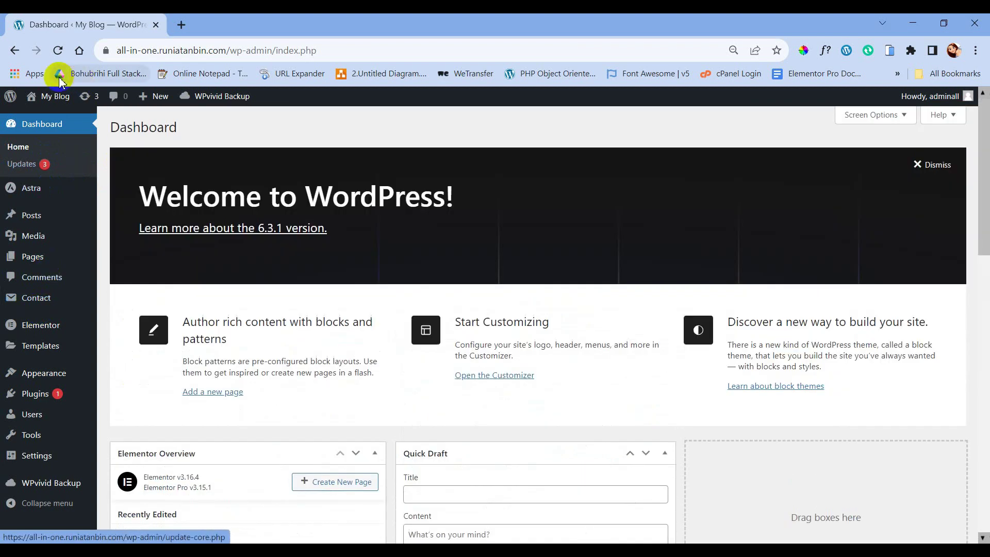
{"action": "mouse_move", "coordinate": [46, 100]}
{"action": "middle_click", "coordinate": [48, 118]}
{"action": "left_click", "coordinate": [229, 25]}
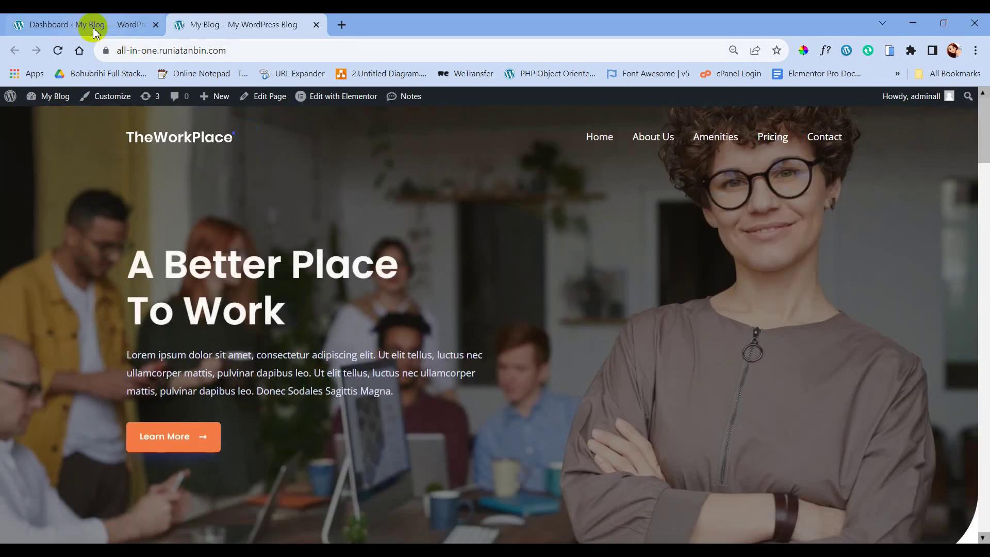
{"action": "left_click", "coordinate": [94, 32]}
{"action": "scroll", "coordinate": [36, 263], "scroll_direction": "down", "scroll_amount": 6}
Search plugins for 'wp forms', then install and activate Contact Form by WPForms
{"action": "mouse_move", "coordinate": [44, 400]}
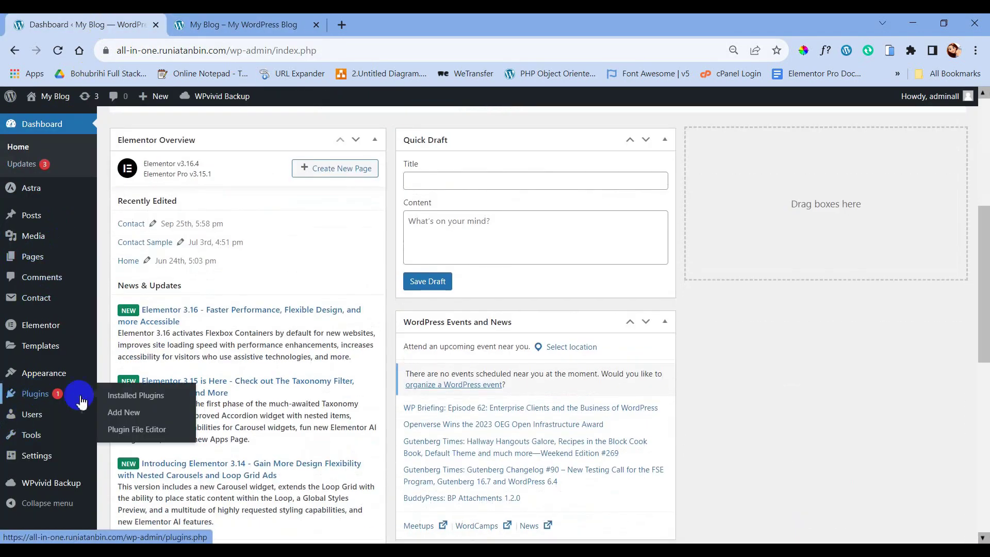
{"action": "left_click", "coordinate": [136, 421]}
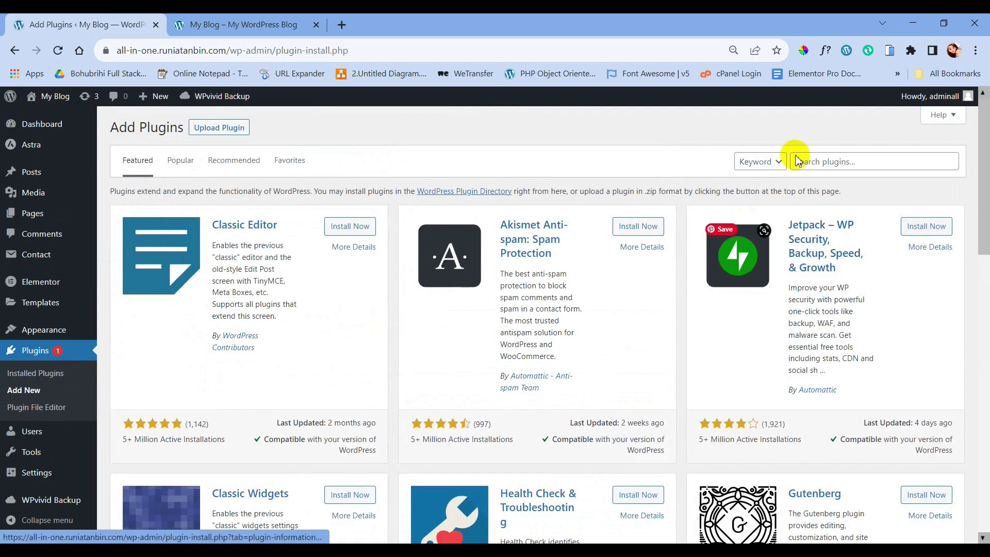
{"action": "left_click", "coordinate": [813, 161]}
{"action": "type", "text": "wp forms"}
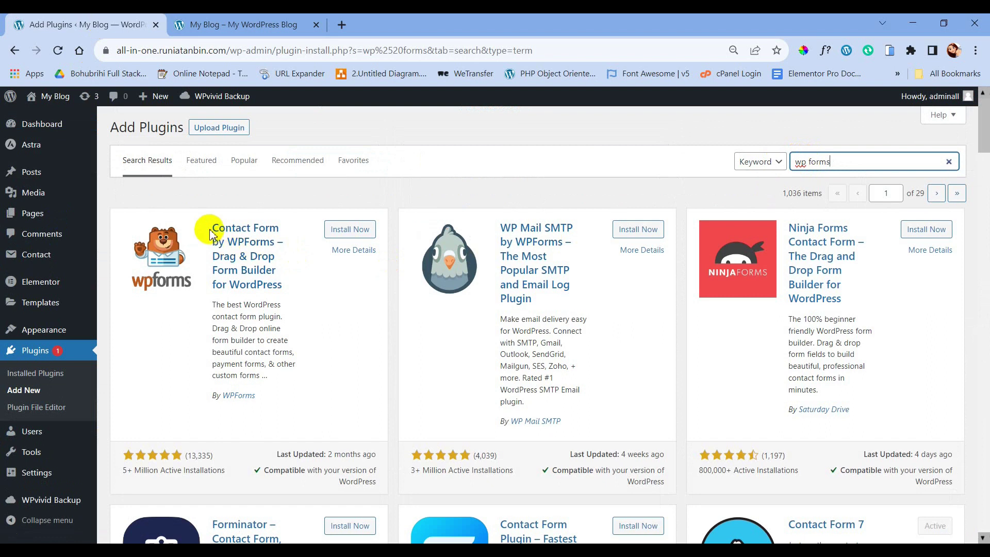
{"action": "left_click", "coordinate": [350, 231]}
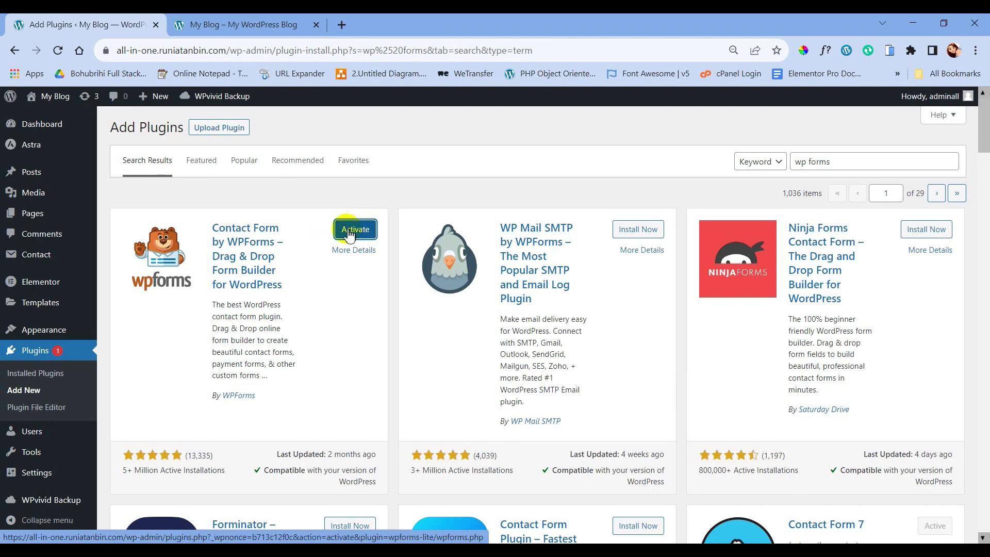
{"action": "left_click", "coordinate": [356, 229]}
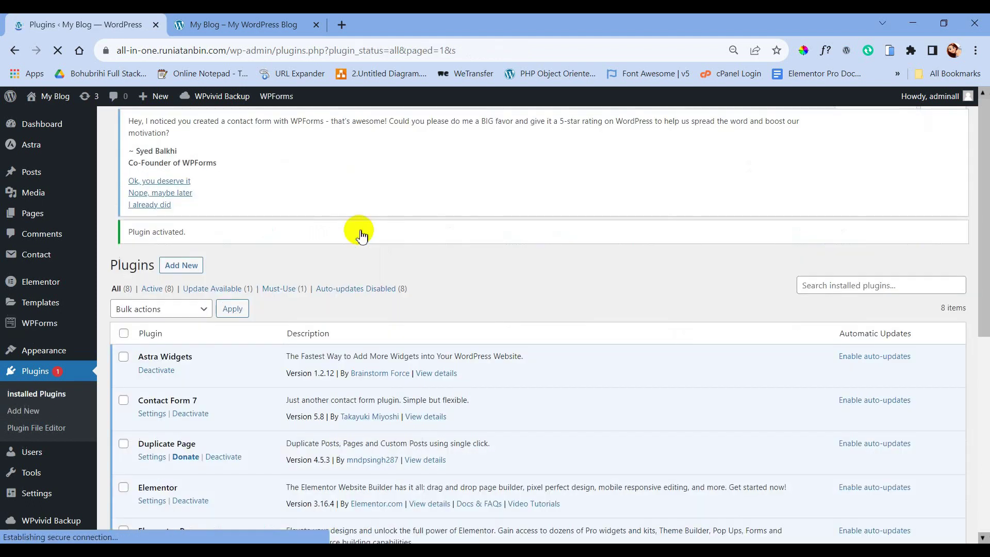
View WPForms All Forms, then start a new form with Add New
{"action": "left_click", "coordinate": [45, 329]}
{"action": "mouse_move", "coordinate": [45, 332]}
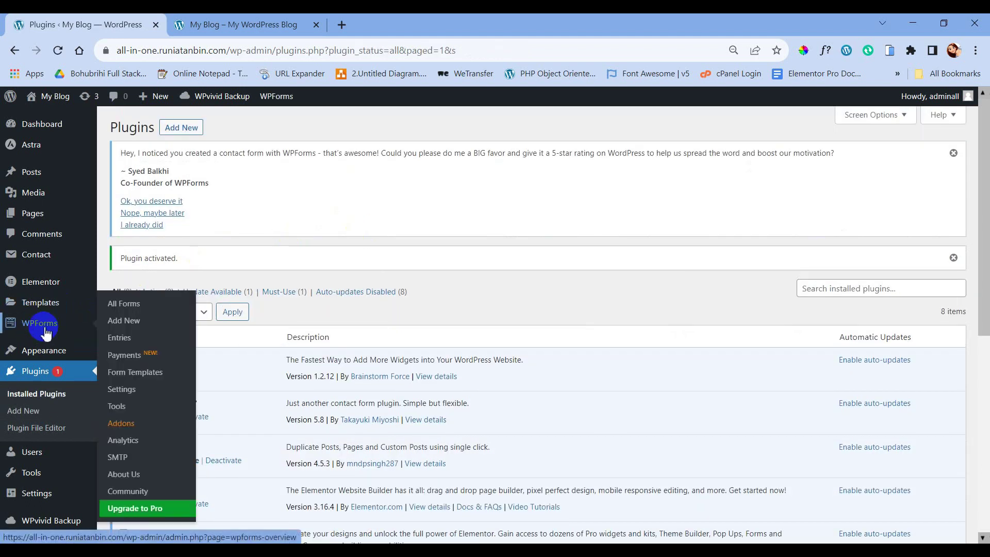
{"action": "left_click", "coordinate": [129, 308]}
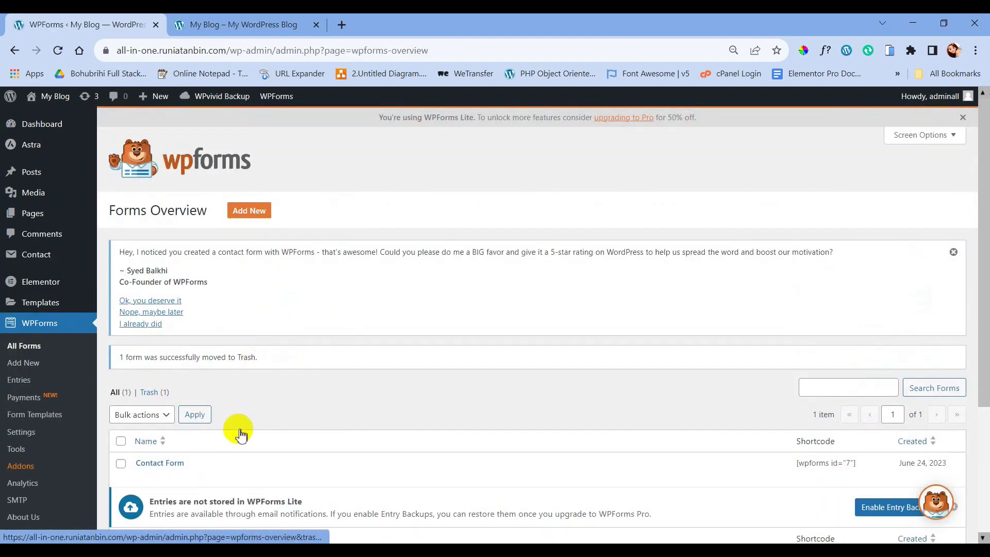
{"action": "scroll", "coordinate": [226, 423], "scroll_direction": "down", "scroll_amount": 2}
{"action": "scroll", "coordinate": [263, 208], "scroll_direction": "up", "scroll_amount": 2}
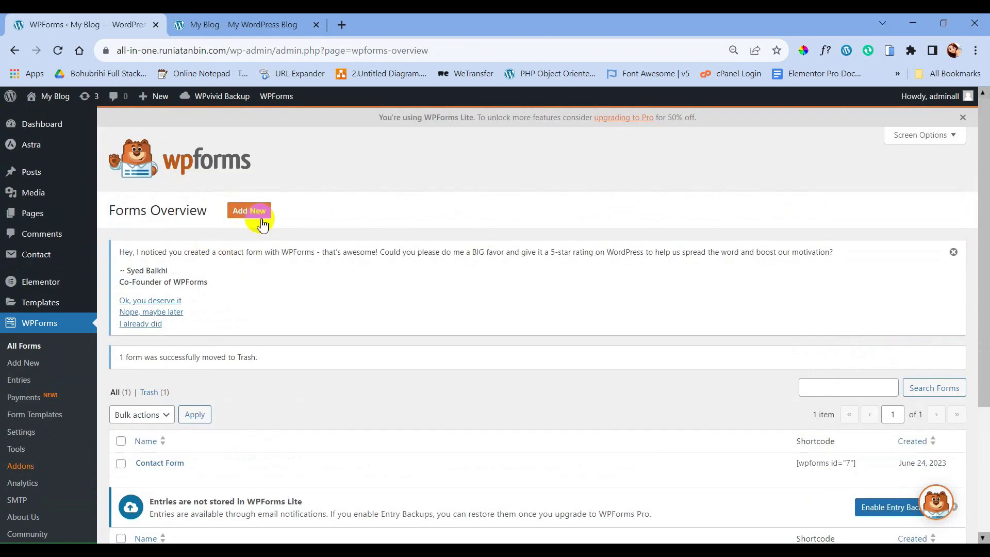
{"action": "left_click", "coordinate": [252, 212]}
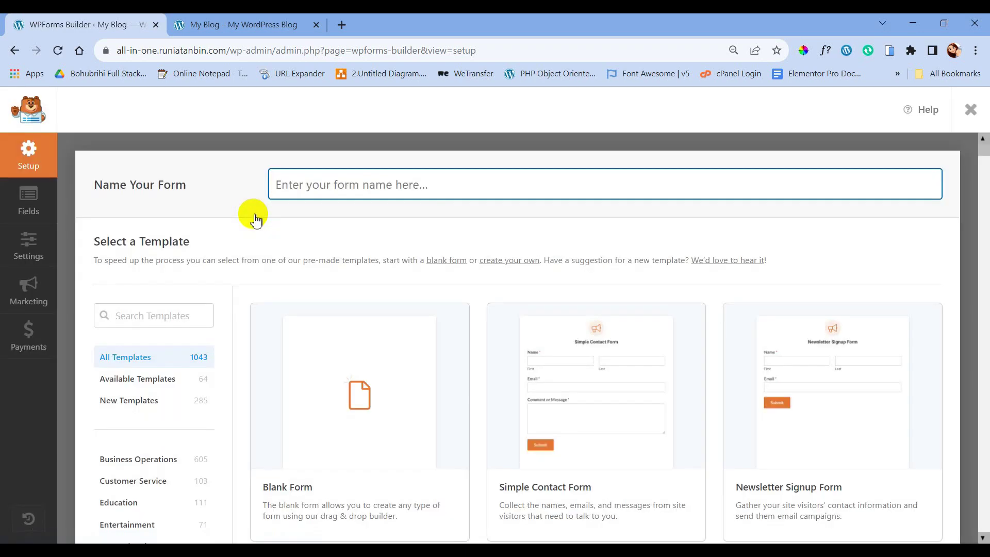
Browse the templates and build the form from the Simple Contact Form template
{"action": "scroll", "coordinate": [365, 233], "scroll_direction": "down", "scroll_amount": 1}
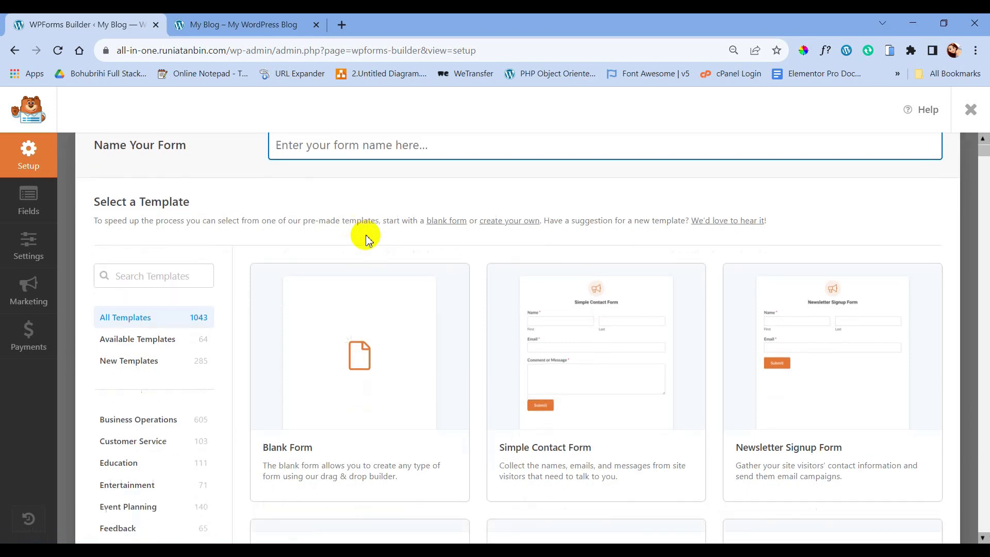
{"action": "scroll", "coordinate": [371, 376], "scroll_direction": "down", "scroll_amount": 3}
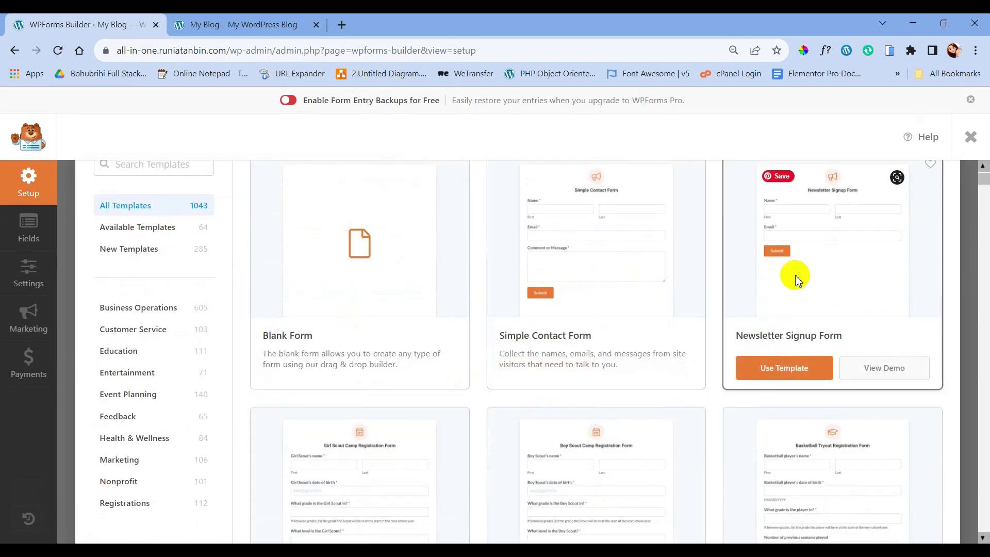
{"action": "scroll", "coordinate": [795, 278], "scroll_direction": "down", "scroll_amount": 3}
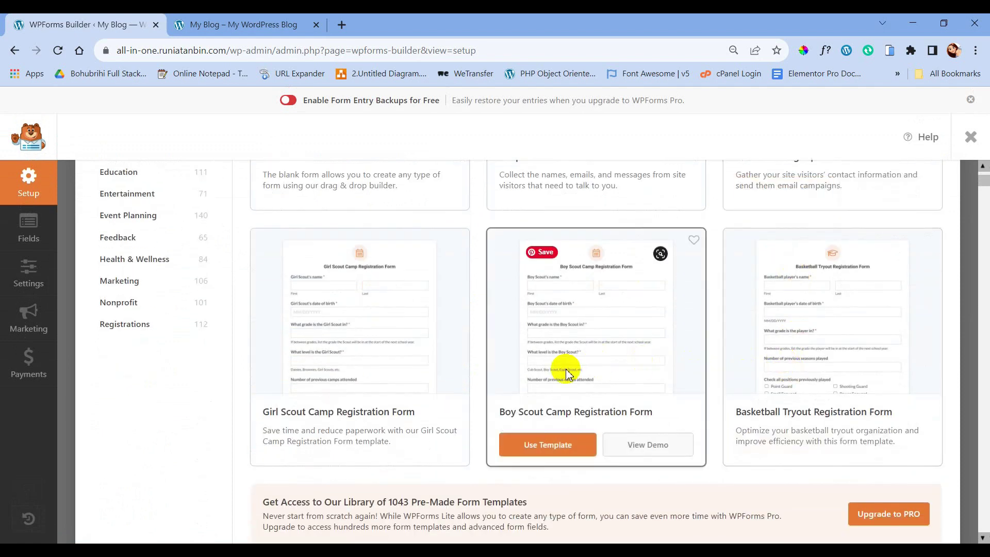
{"action": "scroll", "coordinate": [345, 363], "scroll_direction": "up", "scroll_amount": 5}
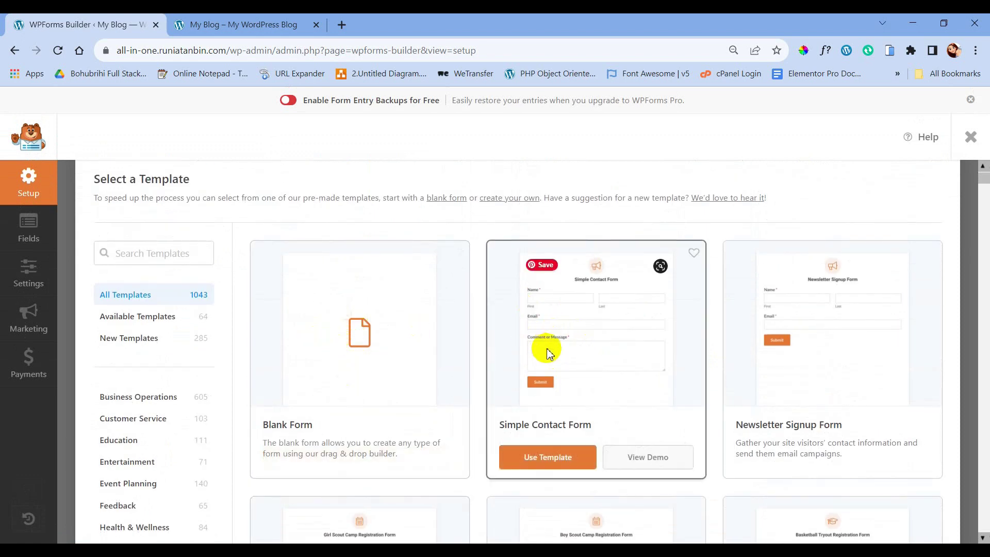
{"action": "left_click", "coordinate": [545, 460]}
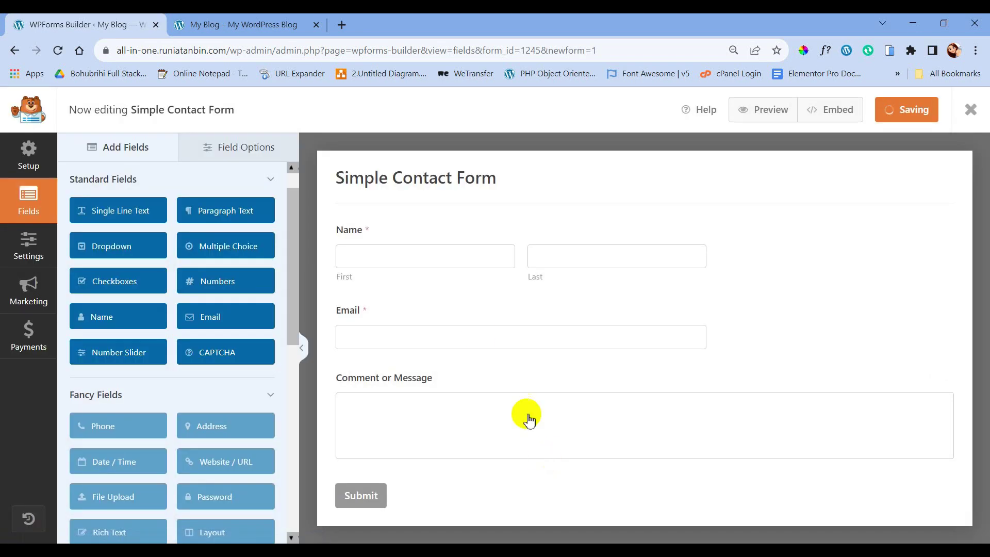
{"action": "left_click", "coordinate": [437, 254]}
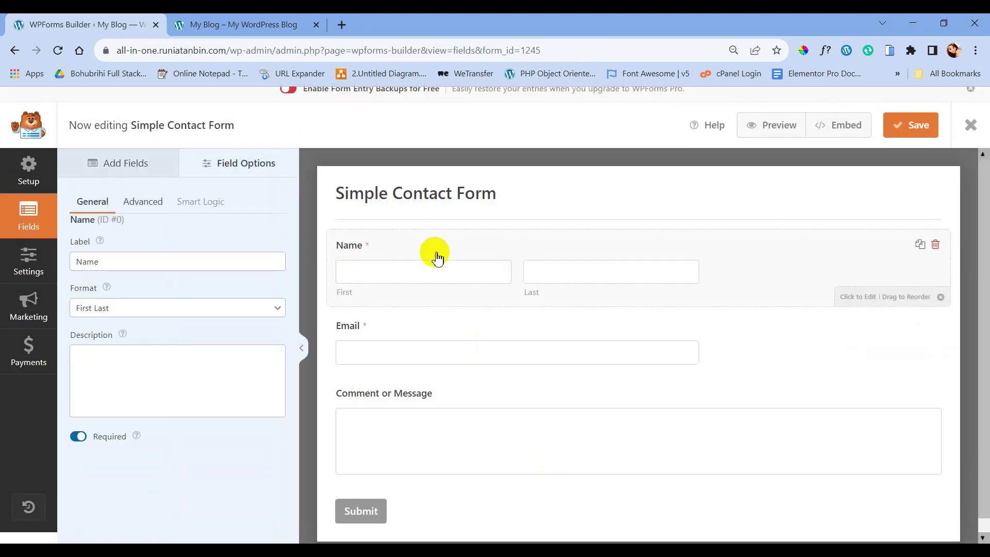
{"action": "left_click", "coordinate": [378, 372]}
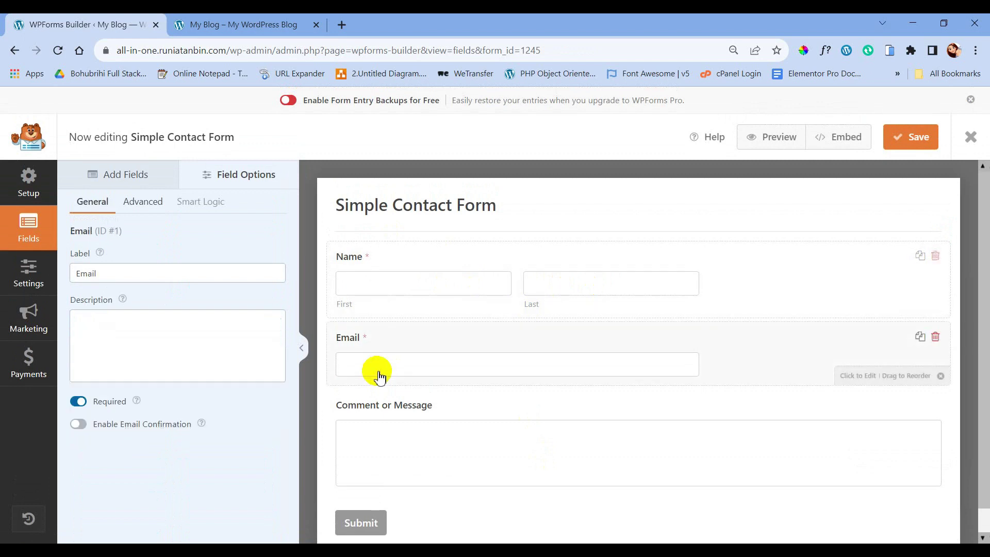
{"action": "left_click", "coordinate": [415, 440]}
{"action": "left_click", "coordinate": [353, 283]}
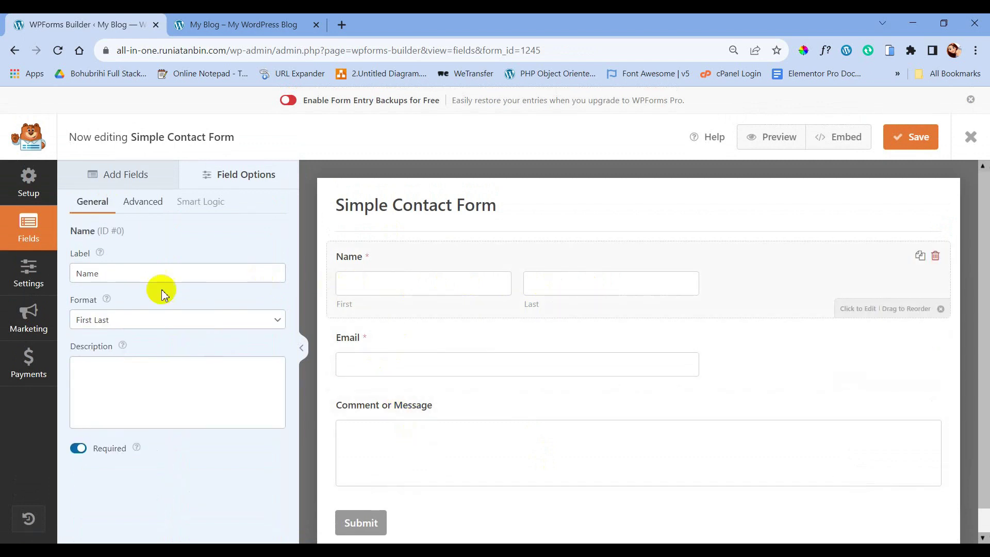
{"action": "left_click", "coordinate": [144, 323]}
{"action": "left_click", "coordinate": [97, 334]}
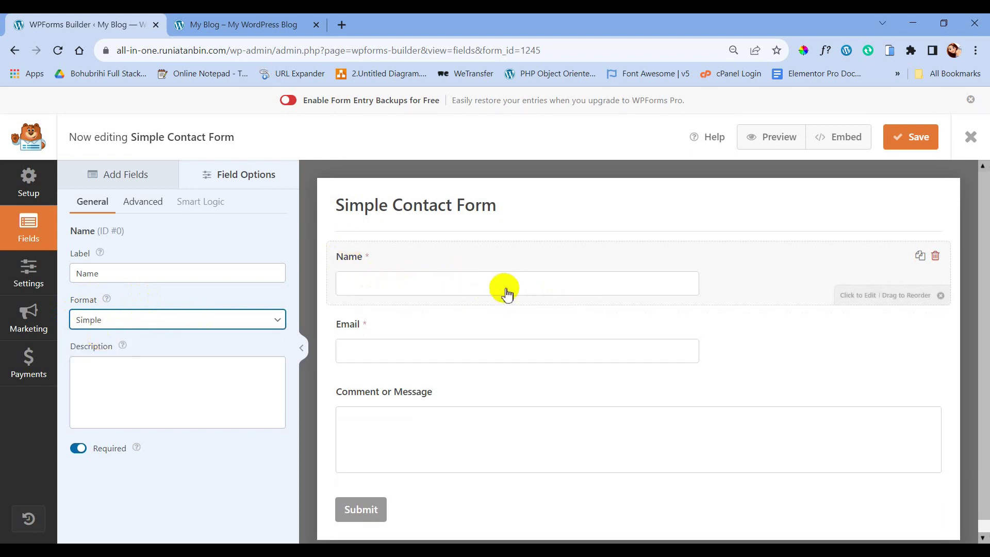
{"action": "left_click", "coordinate": [467, 353]}
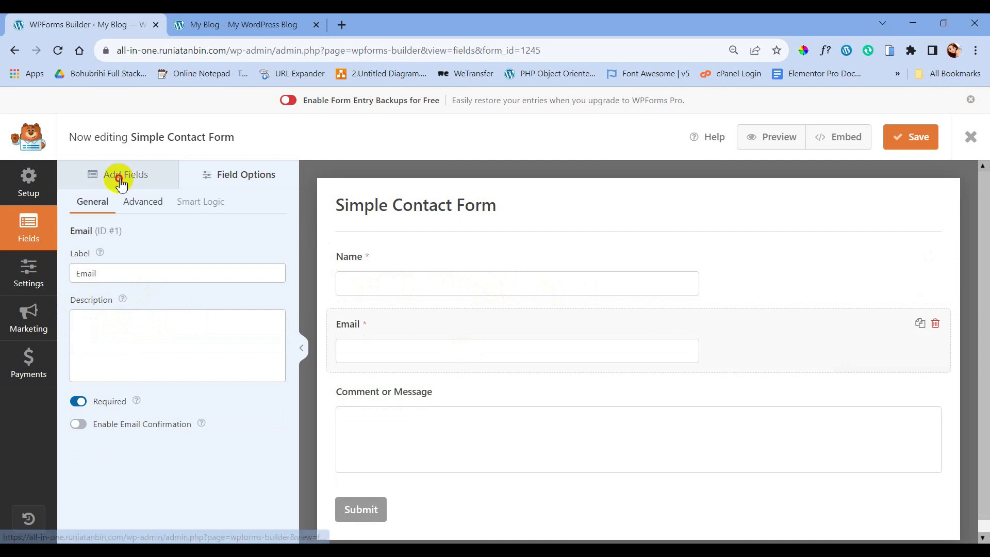
{"action": "left_click", "coordinate": [420, 405]}
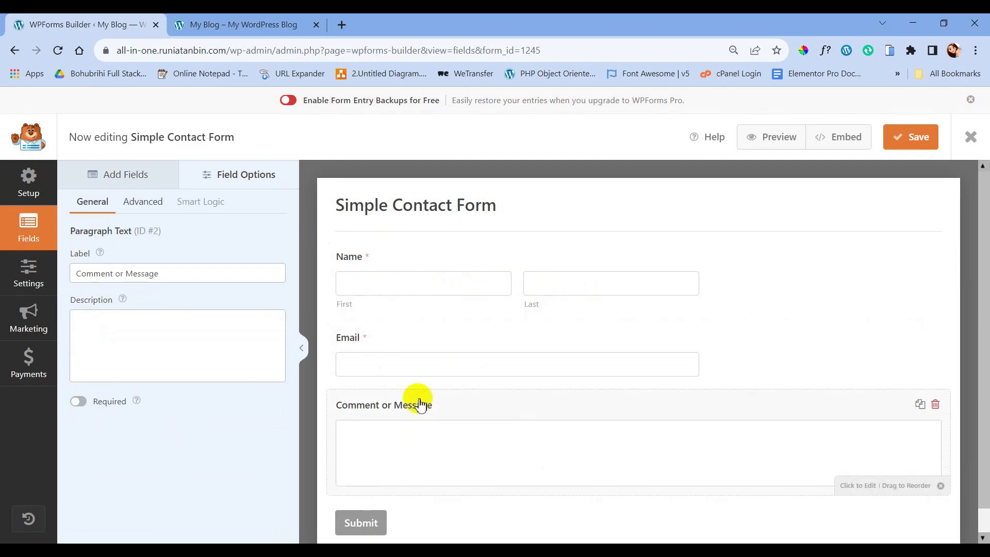
{"action": "left_click", "coordinate": [105, 177]}
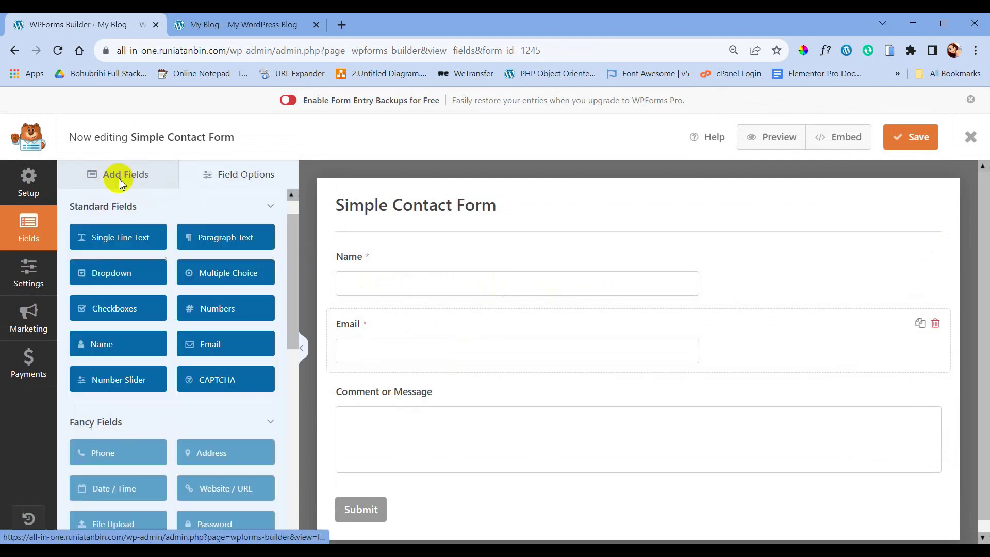
Add a Numbers field between the Email and Comment or Message fields
{"action": "left_click", "coordinate": [119, 182]}
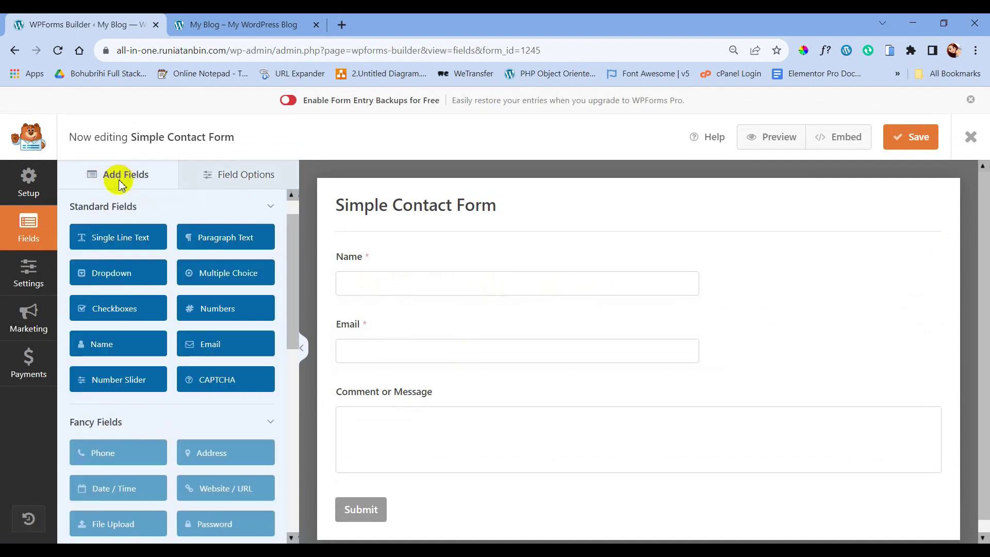
{"action": "left_click_drag", "start_coordinate": [211, 309], "coordinate": [220, 311]}
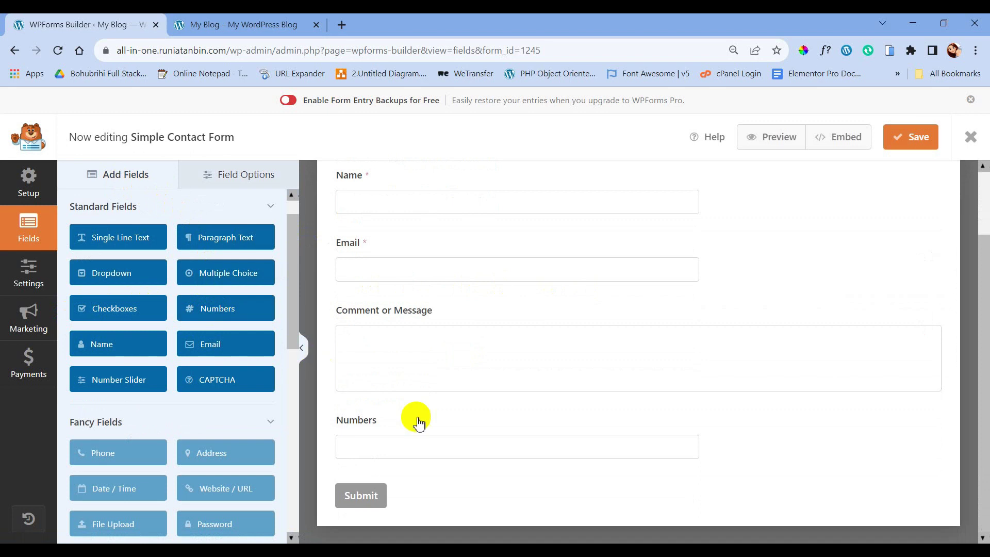
{"action": "left_click_drag", "start_coordinate": [448, 446], "coordinate": [458, 361]}
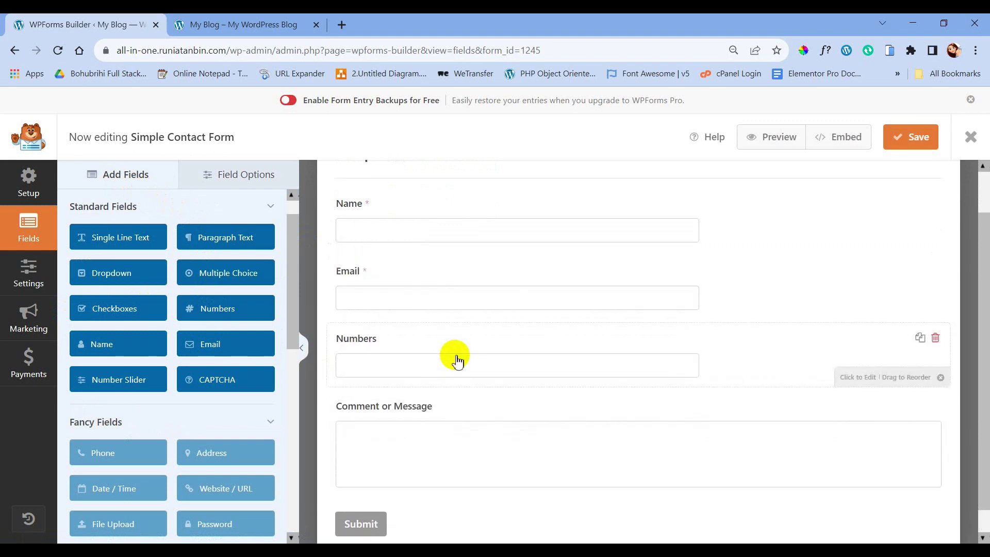
{"action": "left_click", "coordinate": [637, 347]}
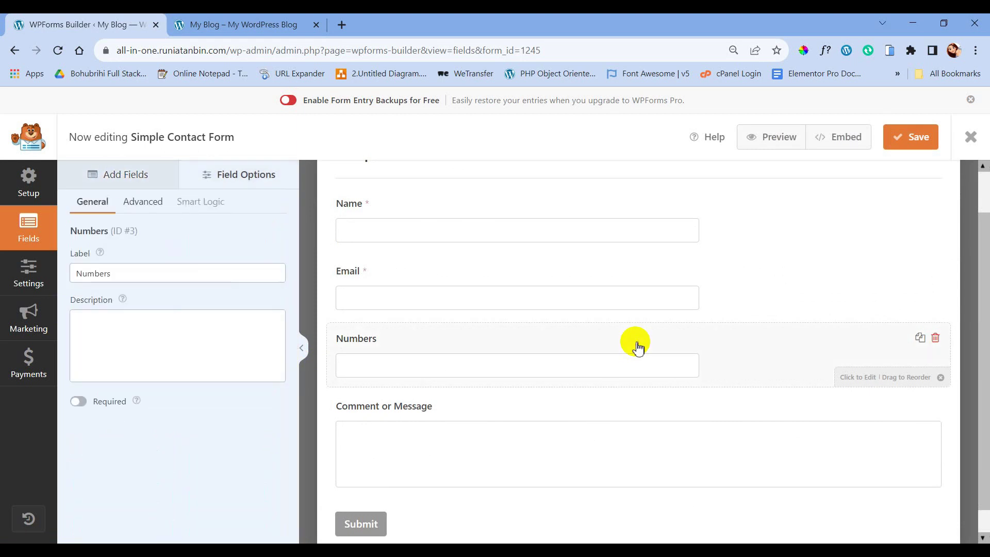
Relabel the new Numbers field 'Phone'
{"action": "scroll", "coordinate": [459, 317], "scroll_direction": "up", "scroll_amount": 2}
{"action": "left_click", "coordinate": [141, 330]}
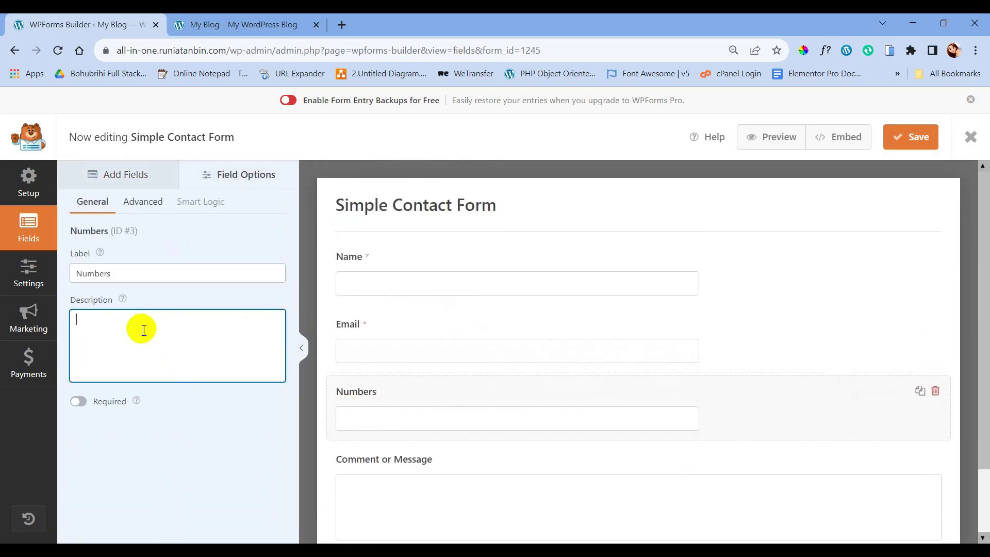
{"action": "left_click_drag", "start_coordinate": [128, 273], "coordinate": [63, 266]}
{"action": "type", "text": "Phone"}
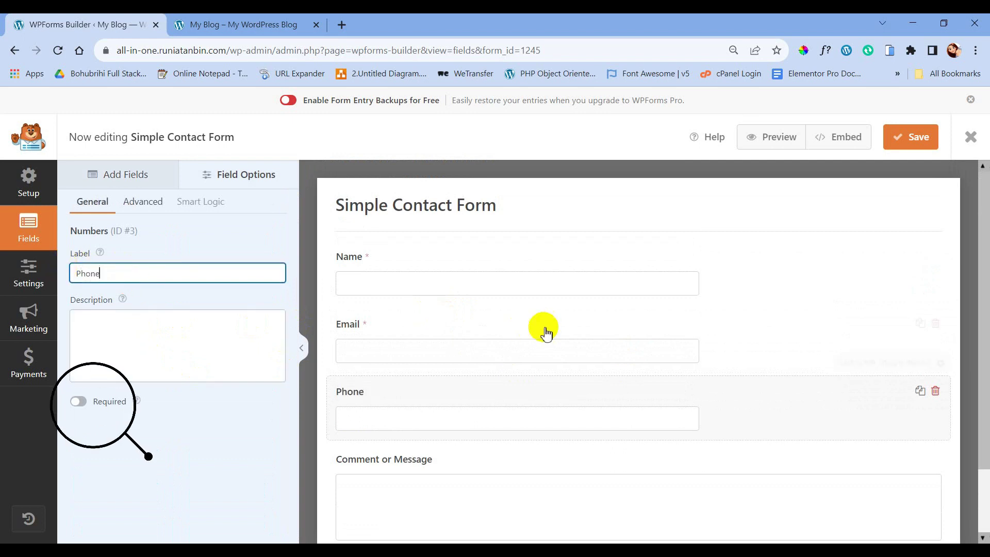
{"action": "scroll", "coordinate": [531, 326], "scroll_direction": "down", "scroll_amount": 2}
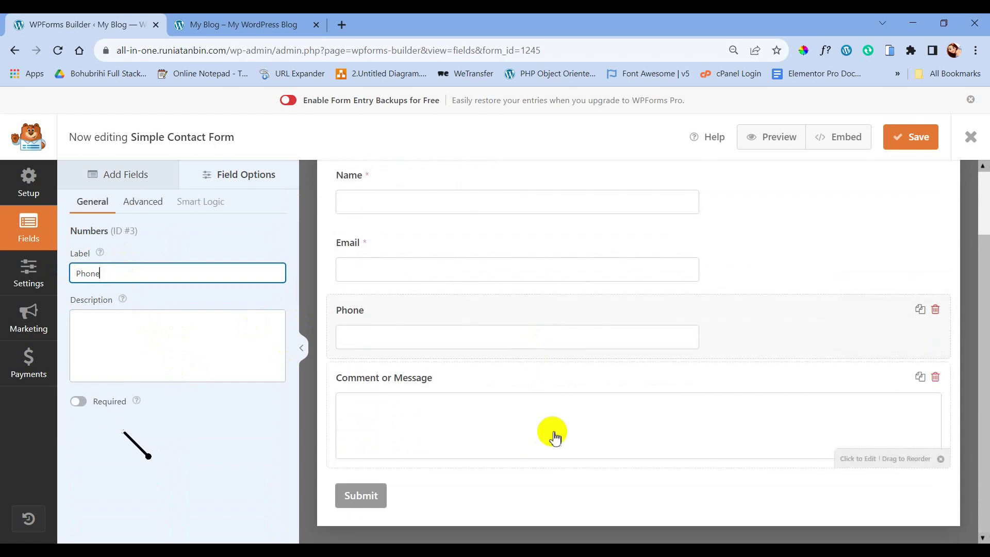
{"action": "scroll", "coordinate": [554, 402], "scroll_direction": "up", "scroll_amount": 2}
{"action": "left_click", "coordinate": [103, 177]}
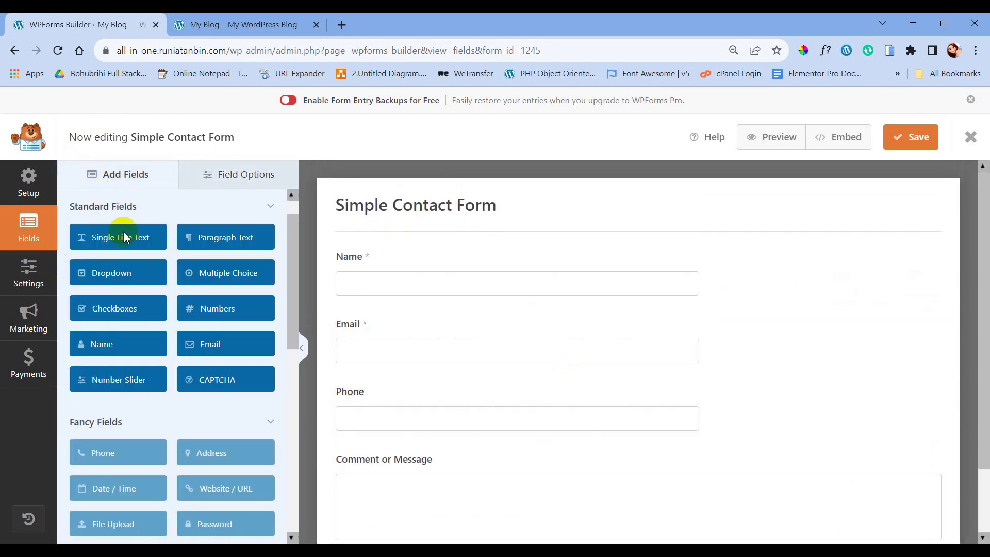
{"action": "scroll", "coordinate": [121, 324], "scroll_direction": "down", "scroll_amount": 1}
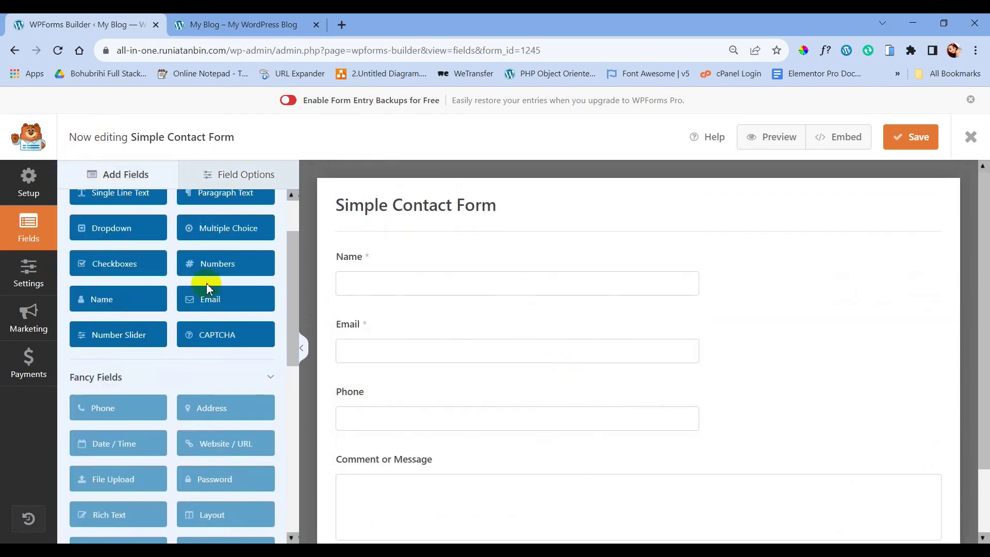
Add a Checkboxes field between Email and Phone and label it 'Choose One'
{"action": "scroll", "coordinate": [207, 282], "scroll_direction": "up", "scroll_amount": 1}
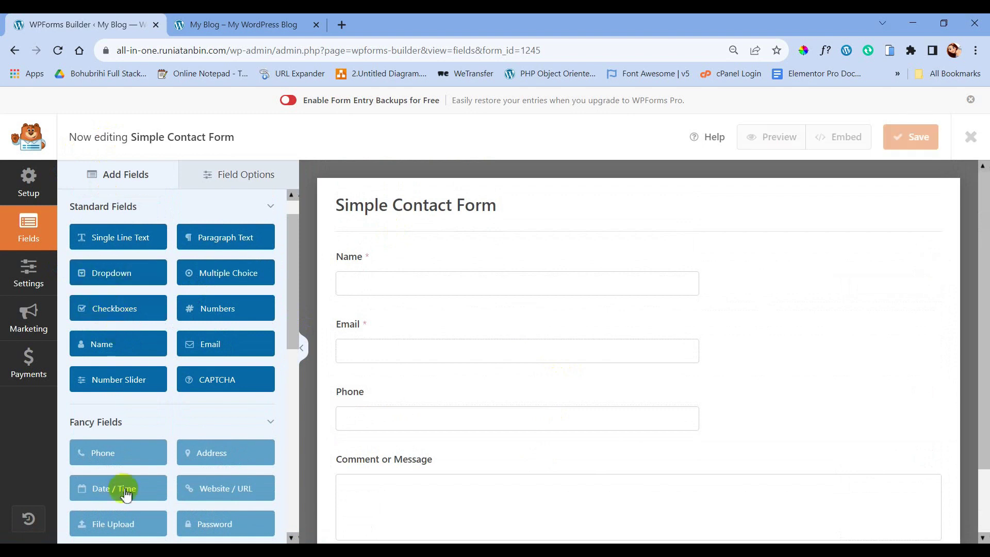
{"action": "left_click_drag", "start_coordinate": [440, 413], "coordinate": [447, 283]}
{"action": "left_click", "coordinate": [415, 279]}
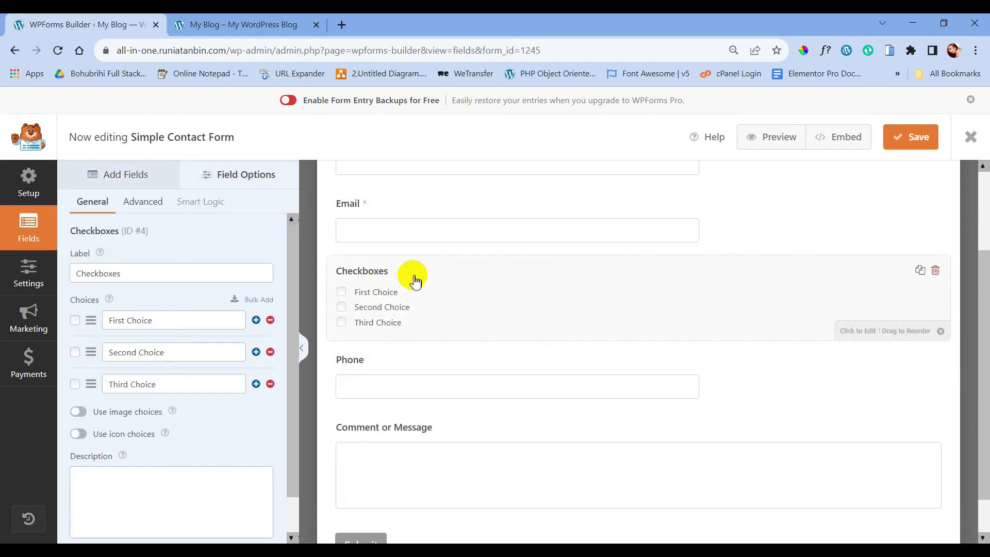
{"action": "left_click_drag", "start_coordinate": [144, 271], "coordinate": [77, 274]}
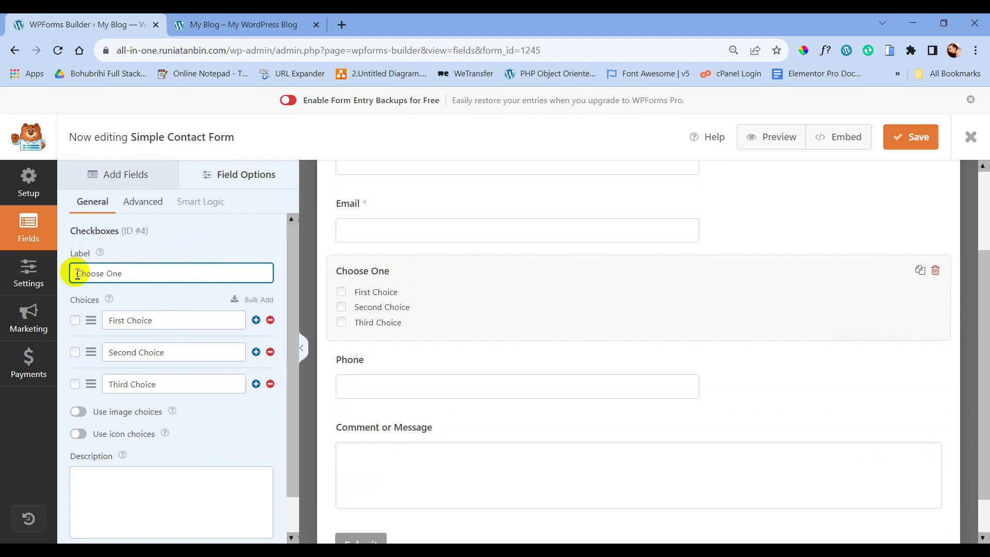
Rename the checkbox choices to Red, Blue and White, and save the form
{"action": "left_click_drag", "start_coordinate": [159, 320], "coordinate": [113, 323]}
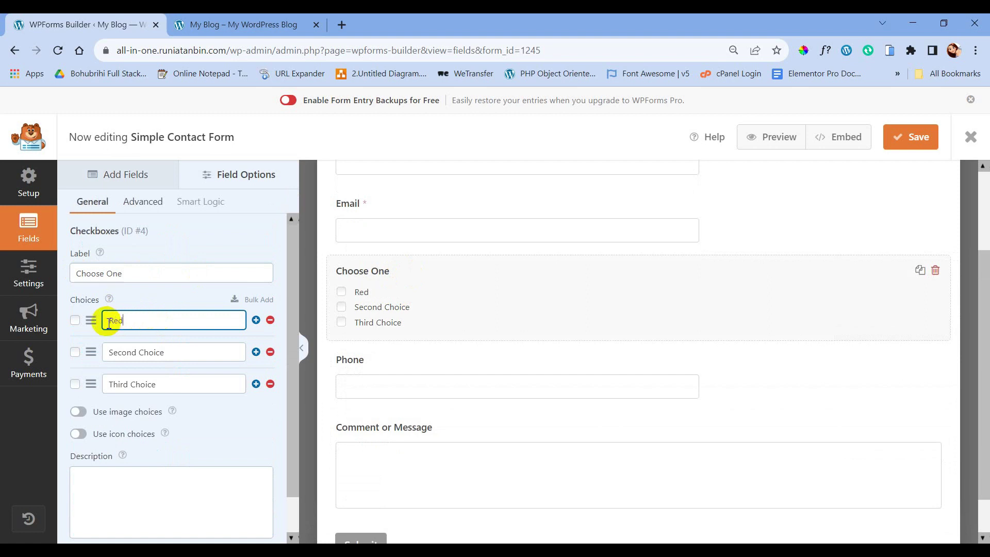
{"action": "left_click_drag", "start_coordinate": [186, 351], "coordinate": [98, 357]}
{"action": "type", "text": "Blue"}
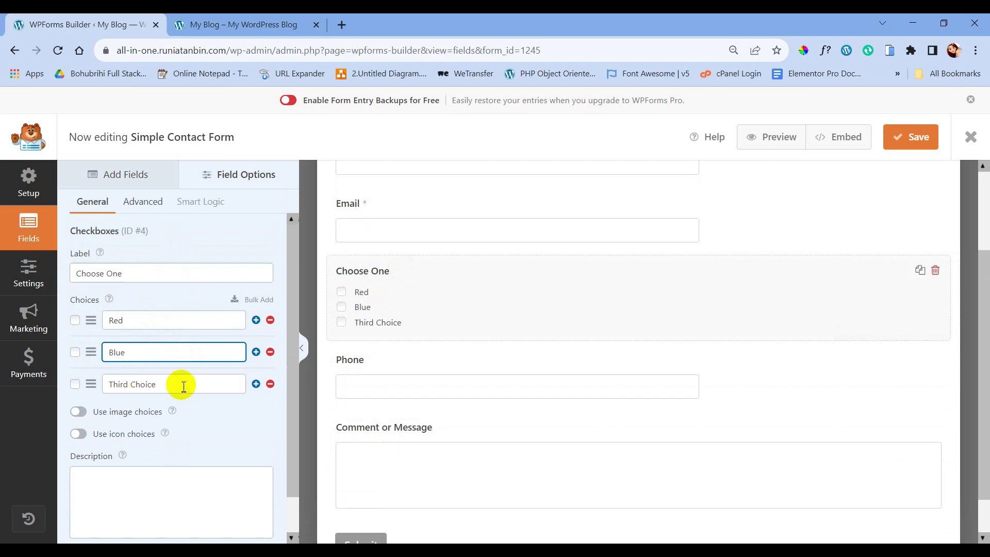
{"action": "left_click_drag", "start_coordinate": [177, 383], "coordinate": [104, 385]}
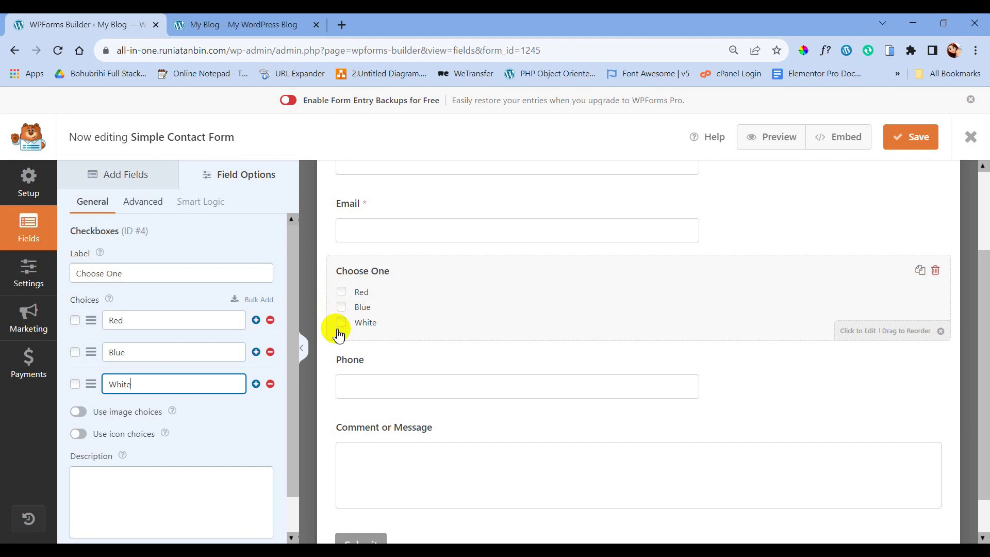
{"action": "scroll", "coordinate": [471, 301], "scroll_direction": "down", "scroll_amount": 1}
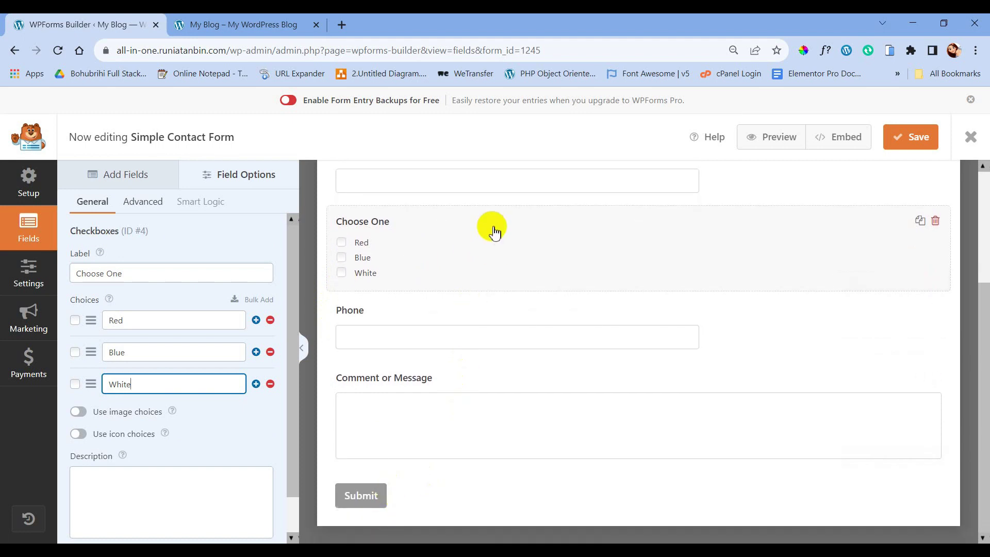
{"action": "scroll", "coordinate": [494, 232], "scroll_direction": "up", "scroll_amount": 3}
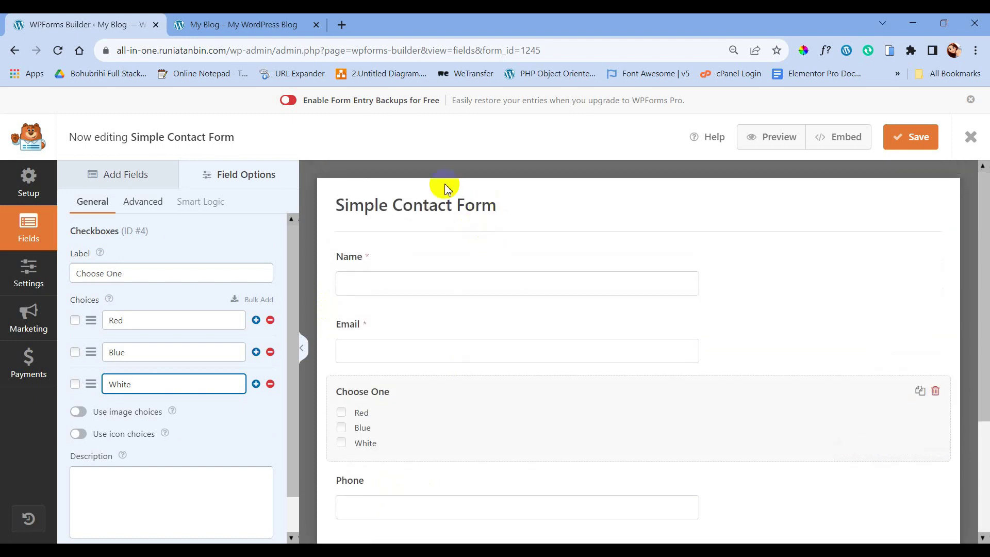
{"action": "left_click", "coordinate": [906, 144]}
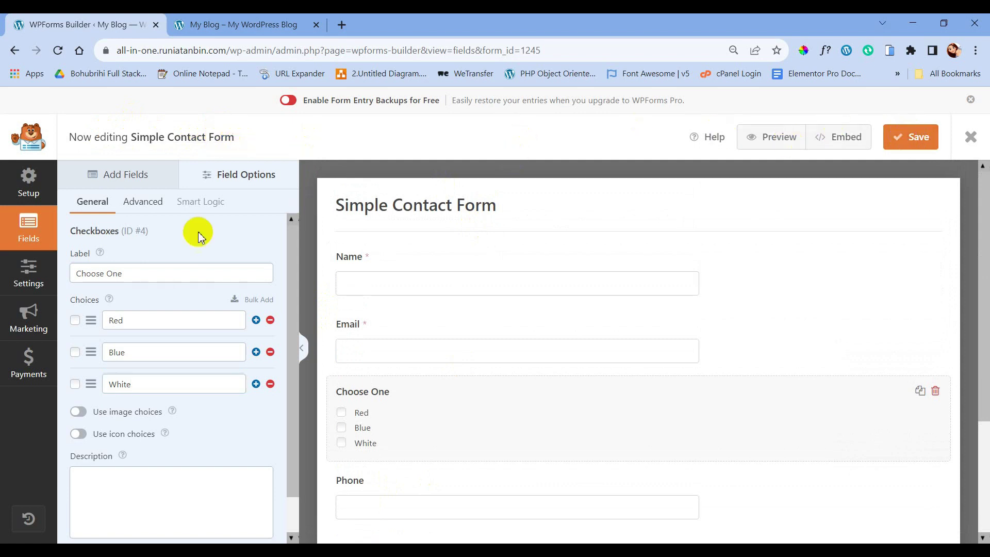
In General settings, rename the form to 'Our Contact Form'
{"action": "left_click", "coordinate": [24, 277]}
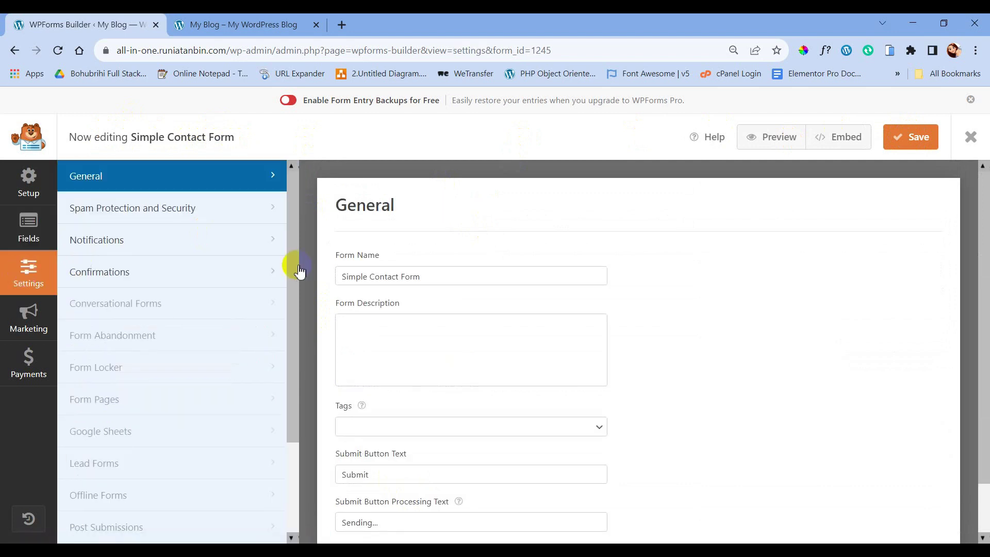
{"action": "left_click", "coordinate": [420, 277]}
{"action": "left_click_drag", "start_coordinate": [420, 276], "coordinate": [335, 276]}
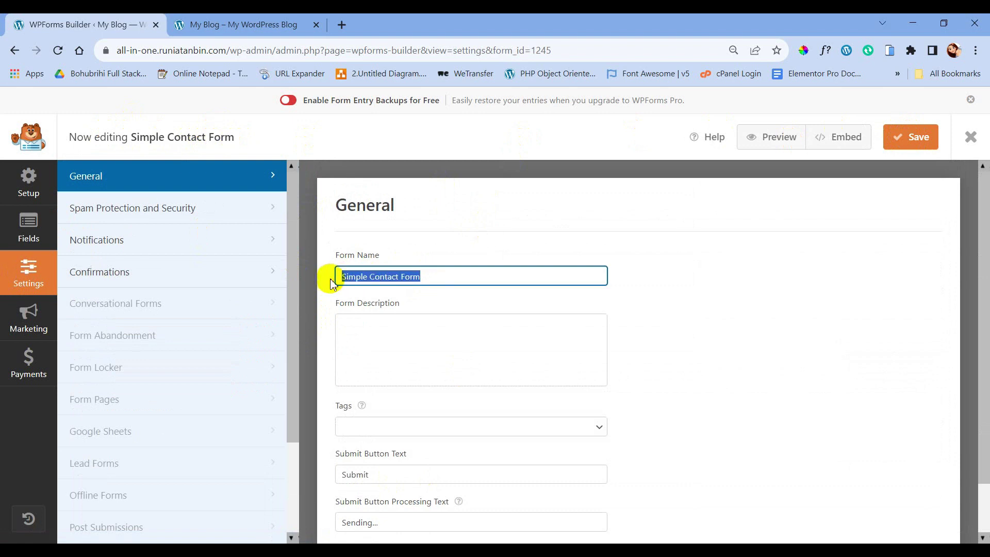
{"action": "left_click", "coordinate": [451, 279]}
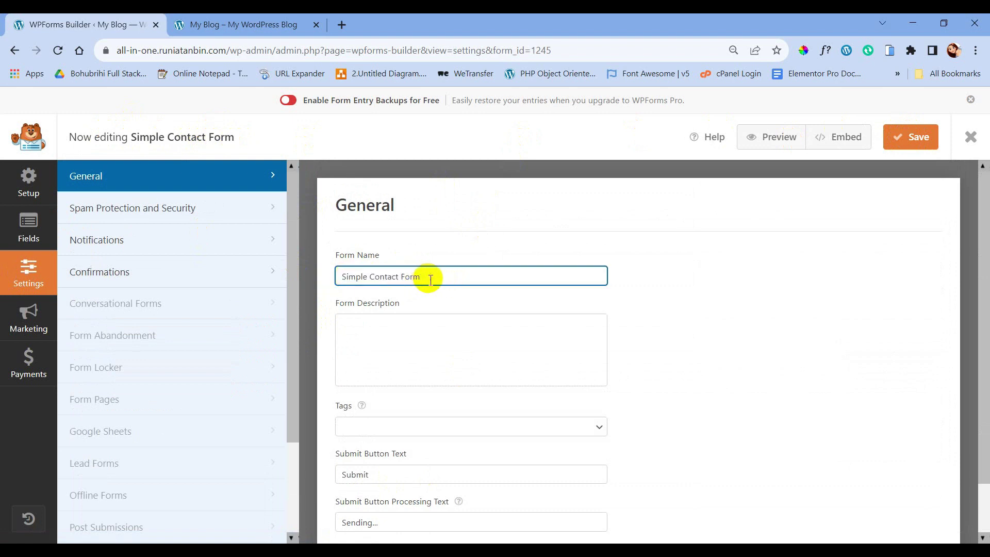
{"action": "left_click_drag", "start_coordinate": [367, 279], "coordinate": [325, 280]}
{"action": "type", "text": "Our"}
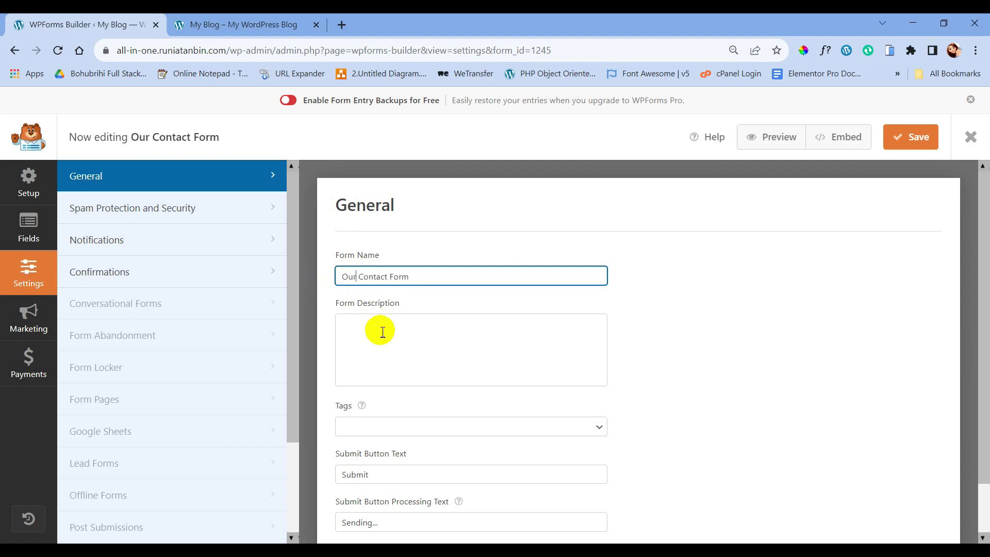
Set the submit button text to 'Send'
{"action": "scroll", "coordinate": [383, 332], "scroll_direction": "down", "scroll_amount": 1}
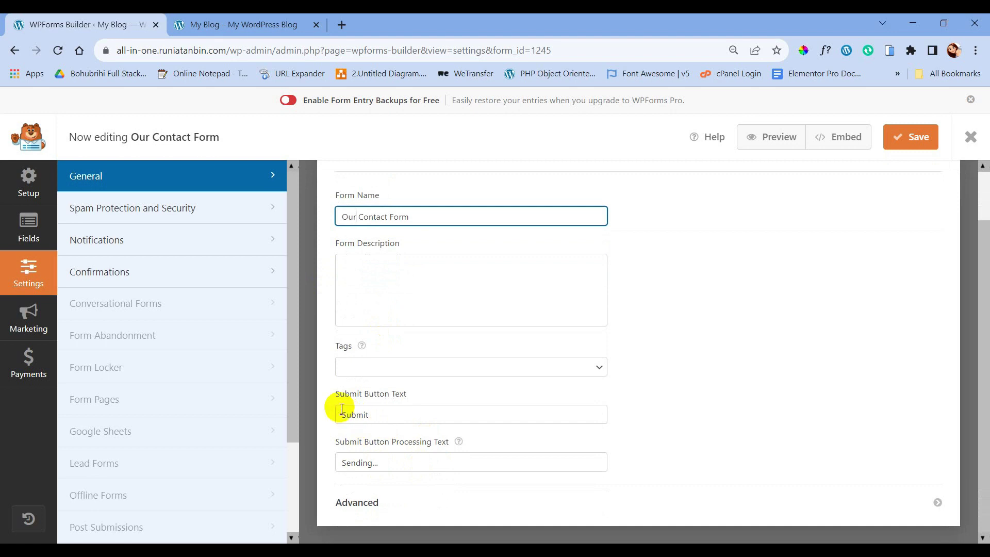
{"action": "left_click_drag", "start_coordinate": [333, 393], "coordinate": [408, 393]}
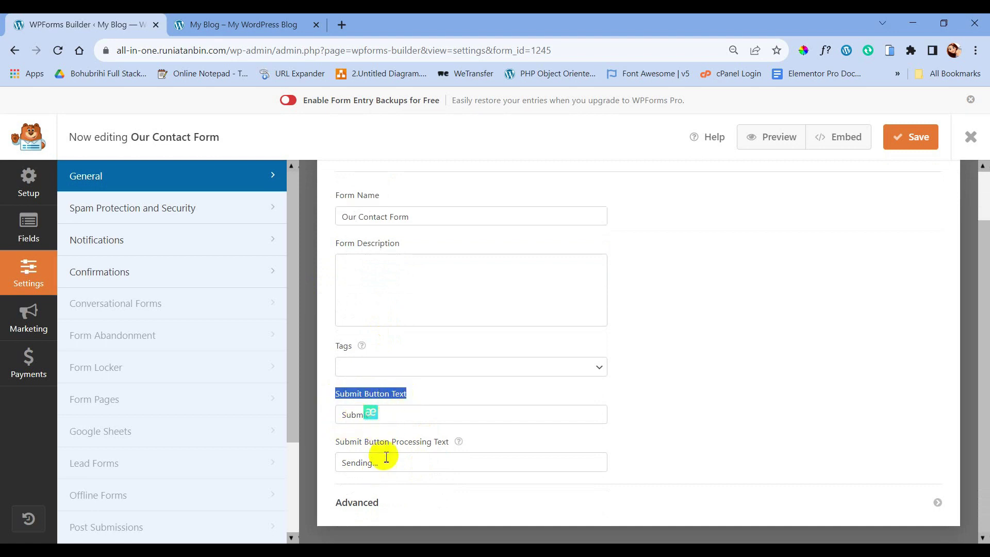
{"action": "left_click", "coordinate": [387, 422]}
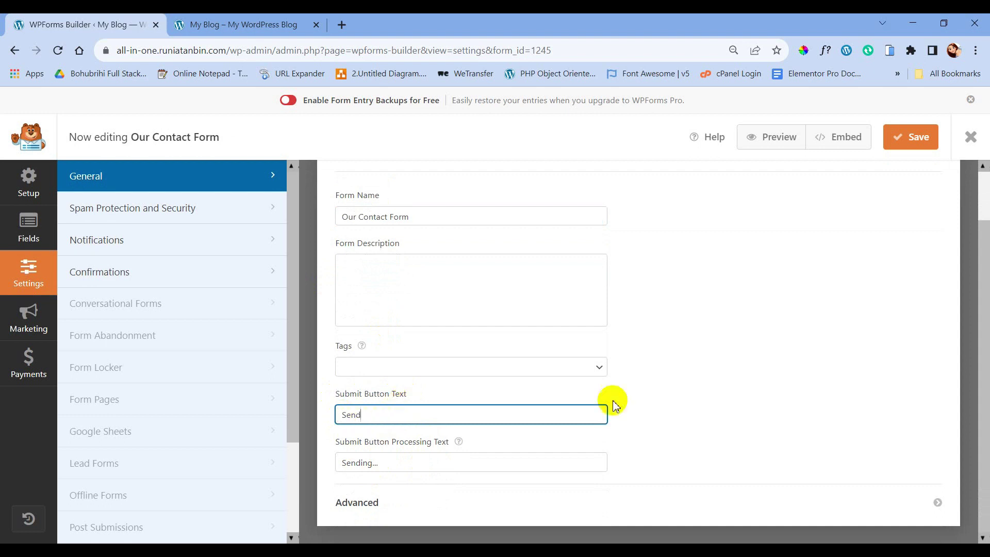
{"action": "left_click", "coordinate": [680, 386]}
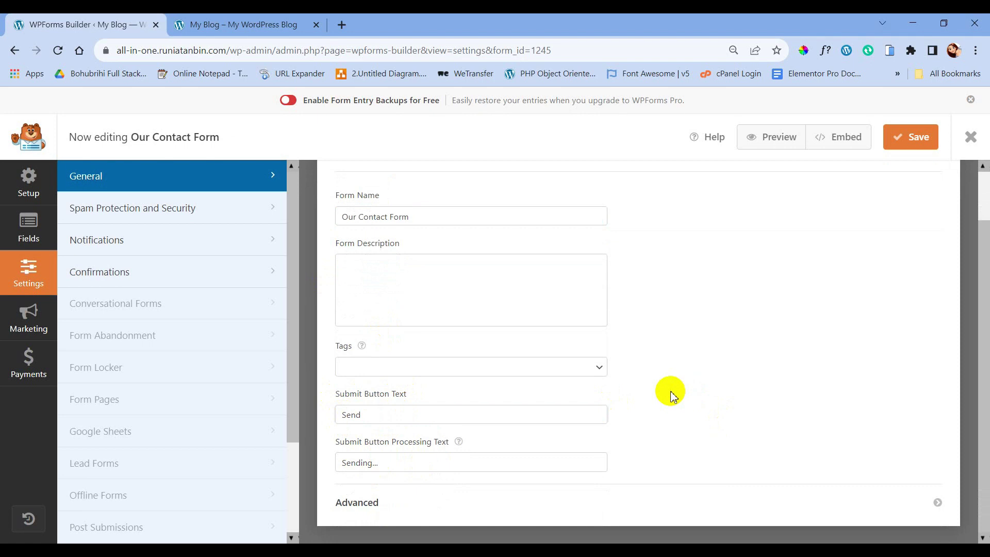
{"action": "scroll", "coordinate": [669, 392], "scroll_direction": "up", "scroll_amount": 2}
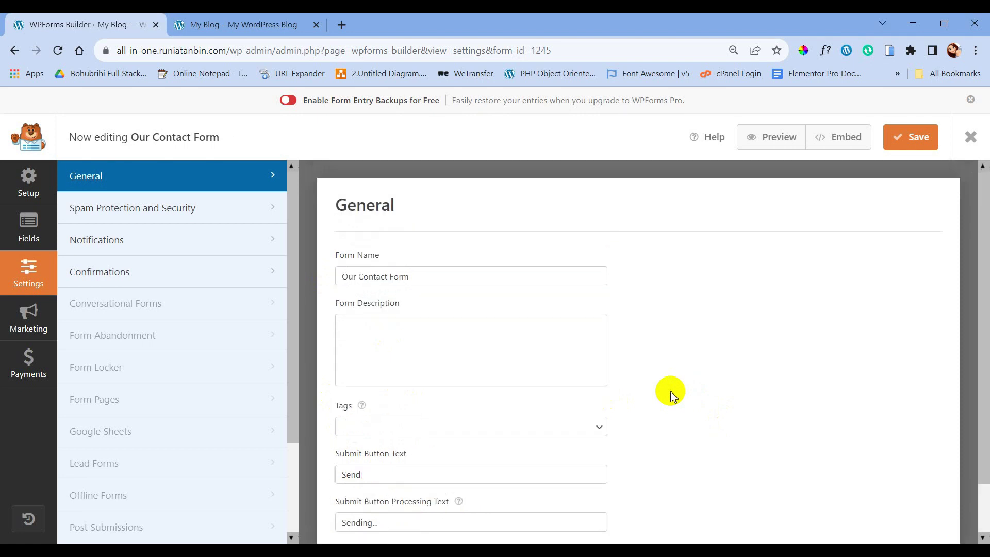
{"action": "left_click", "coordinate": [133, 211]}
Edit the notification's recipient, subject 'New Entry: Website Contact Form' and From Name 'My Form'
{"action": "left_click", "coordinate": [127, 244]}
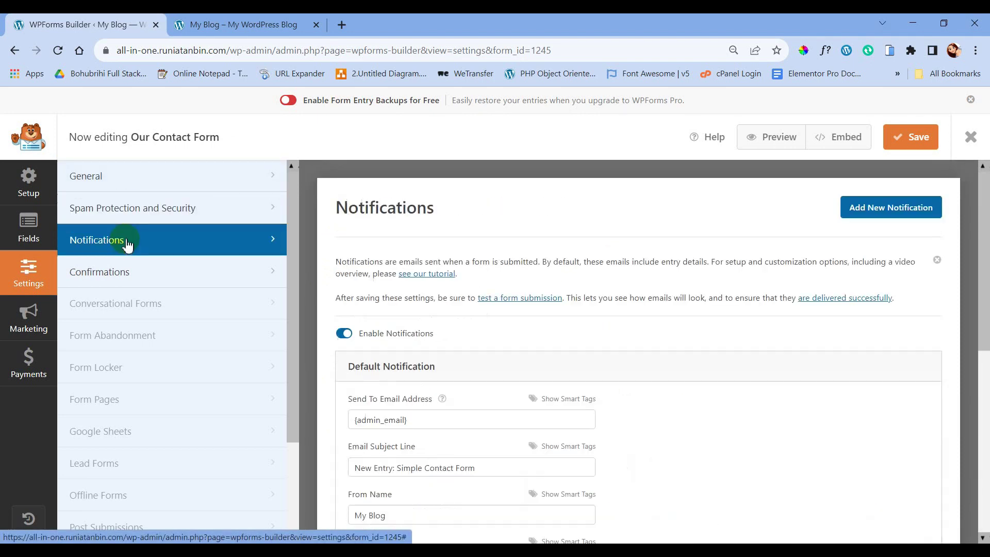
{"action": "scroll", "coordinate": [562, 298], "scroll_direction": "down", "scroll_amount": 2}
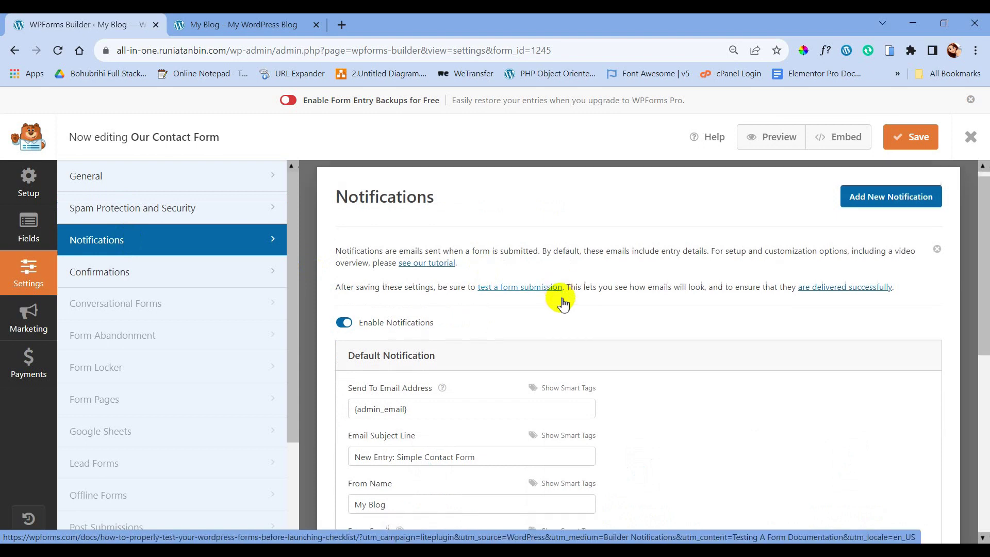
{"action": "mouse_move", "coordinate": [442, 311]}
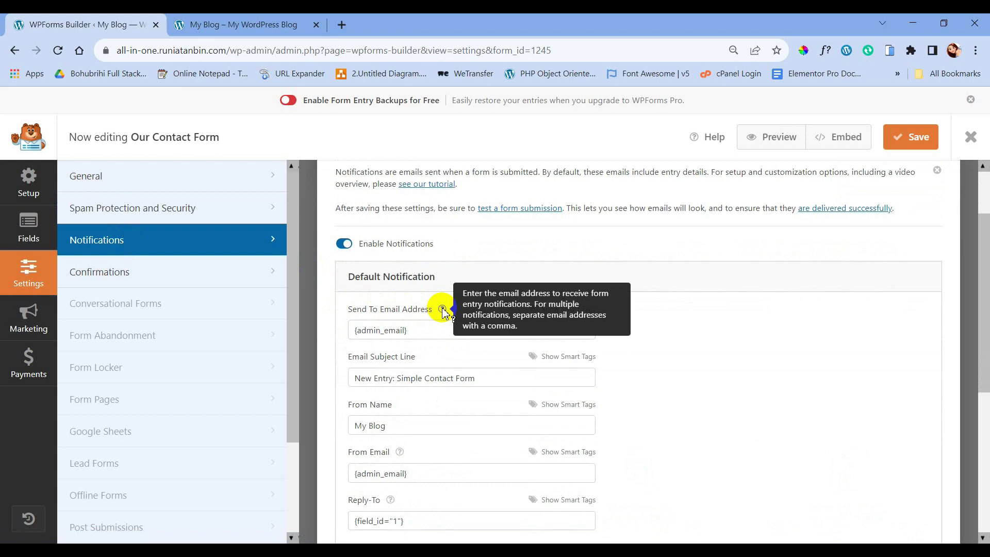
{"action": "left_click_drag", "start_coordinate": [419, 328], "coordinate": [347, 334]}
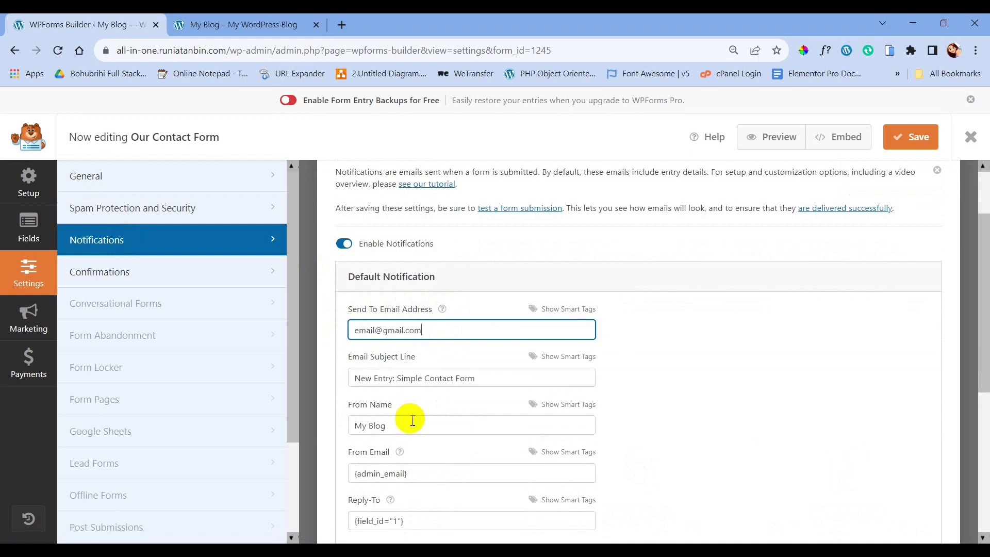
{"action": "double_click", "coordinate": [407, 380]}
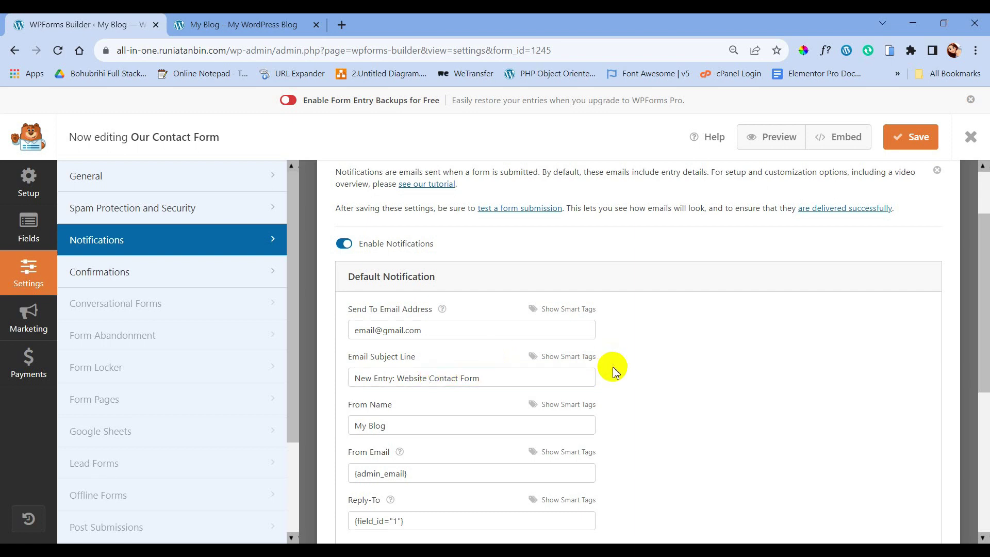
{"action": "double_click", "coordinate": [373, 427]}
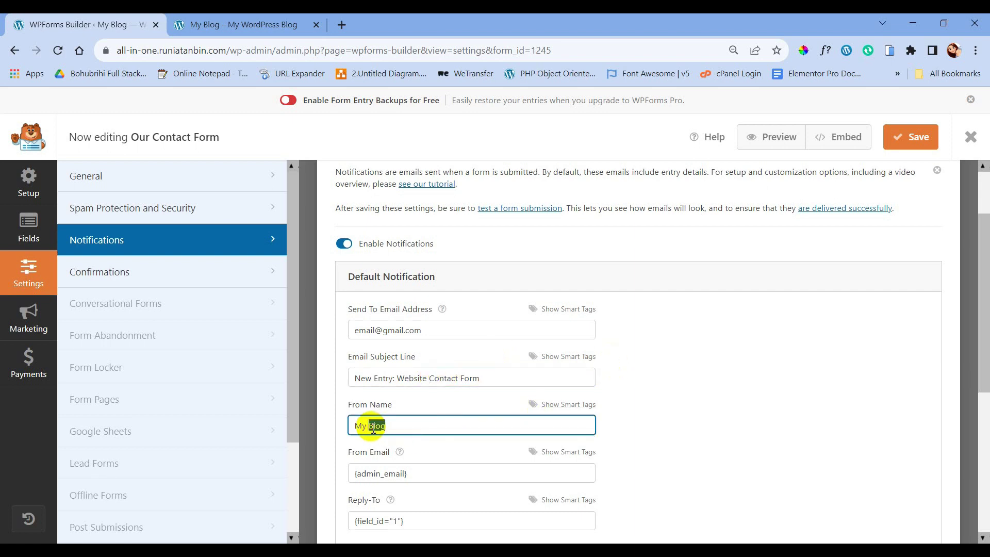
{"action": "left_click", "coordinate": [642, 442]}
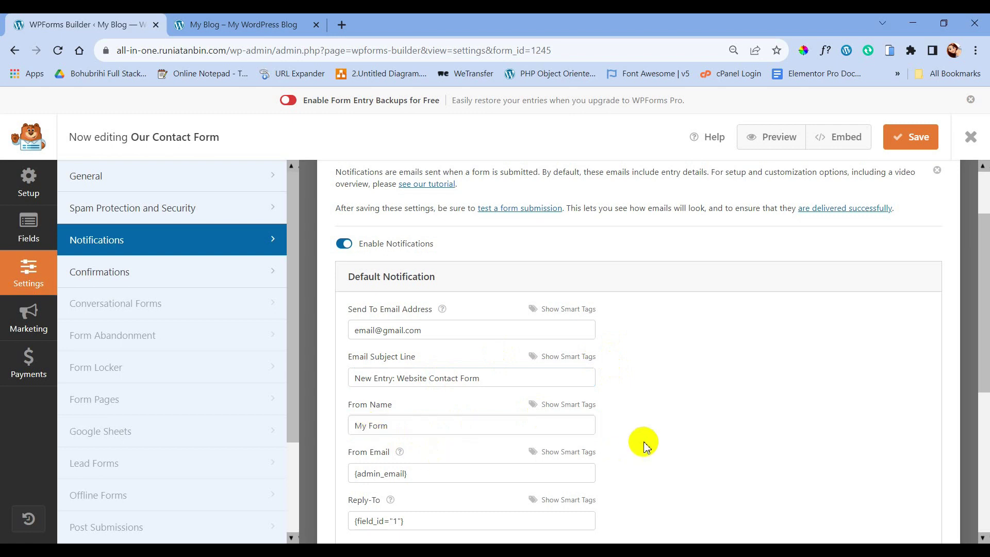
Save the notification changes and close the form builder
{"action": "scroll", "coordinate": [641, 436], "scroll_direction": "down", "scroll_amount": 2}
{"action": "mouse_move", "coordinate": [402, 364]}
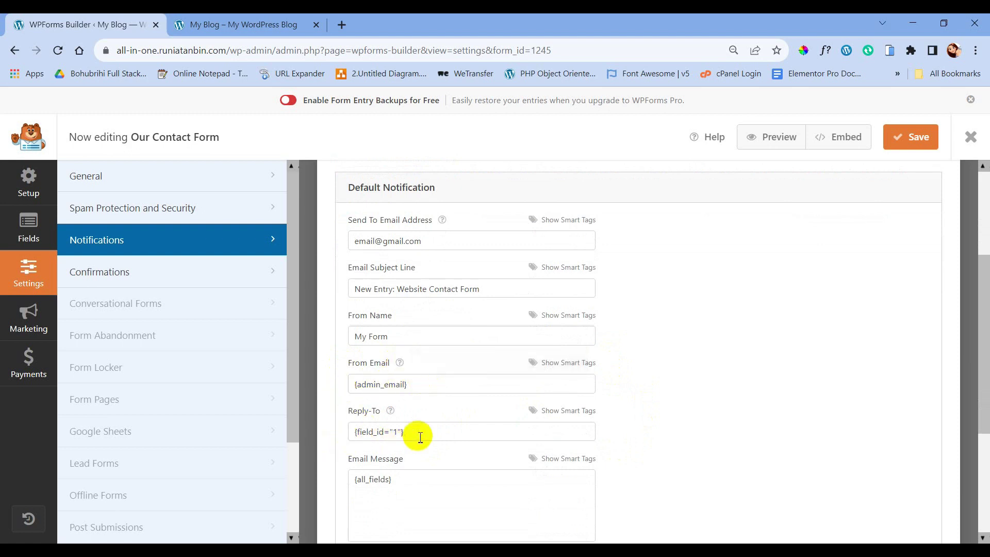
{"action": "scroll", "coordinate": [427, 478], "scroll_direction": "down", "scroll_amount": 4}
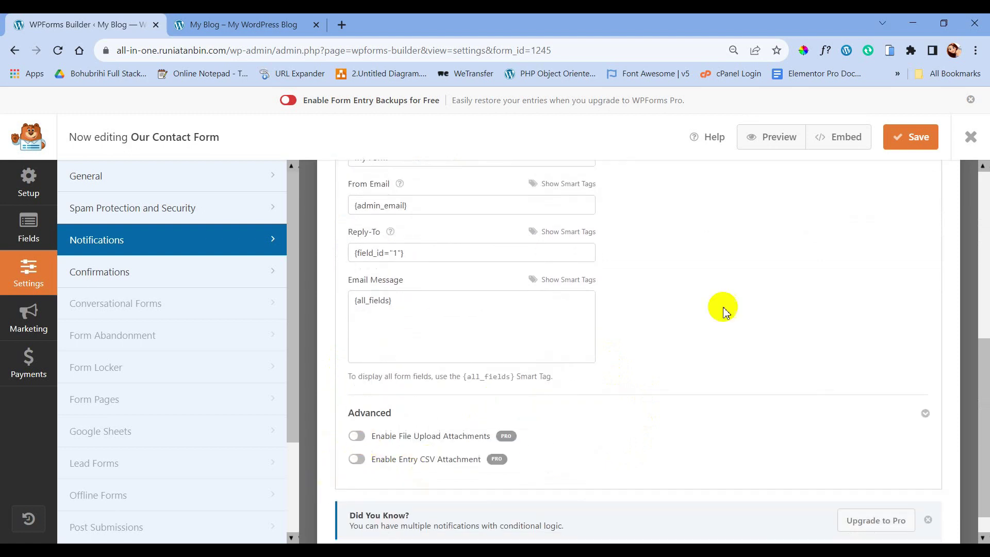
{"action": "scroll", "coordinate": [767, 292], "scroll_direction": "up", "scroll_amount": 5}
{"action": "scroll", "coordinate": [767, 291], "scroll_direction": "up", "scroll_amount": 2}
{"action": "left_click", "coordinate": [923, 144]}
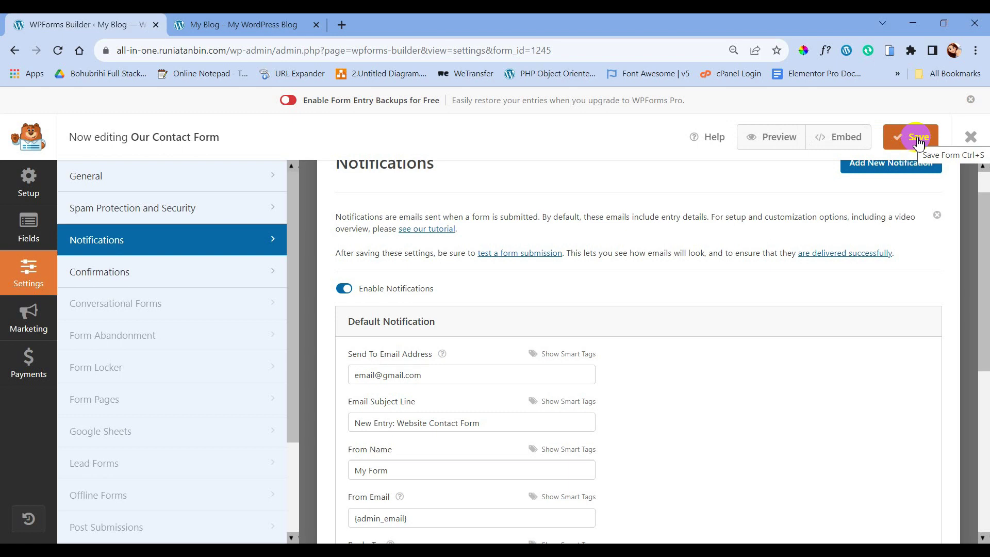
{"action": "left_click", "coordinate": [917, 142]}
{"action": "scroll", "coordinate": [459, 332], "scroll_direction": "up", "scroll_amount": 1}
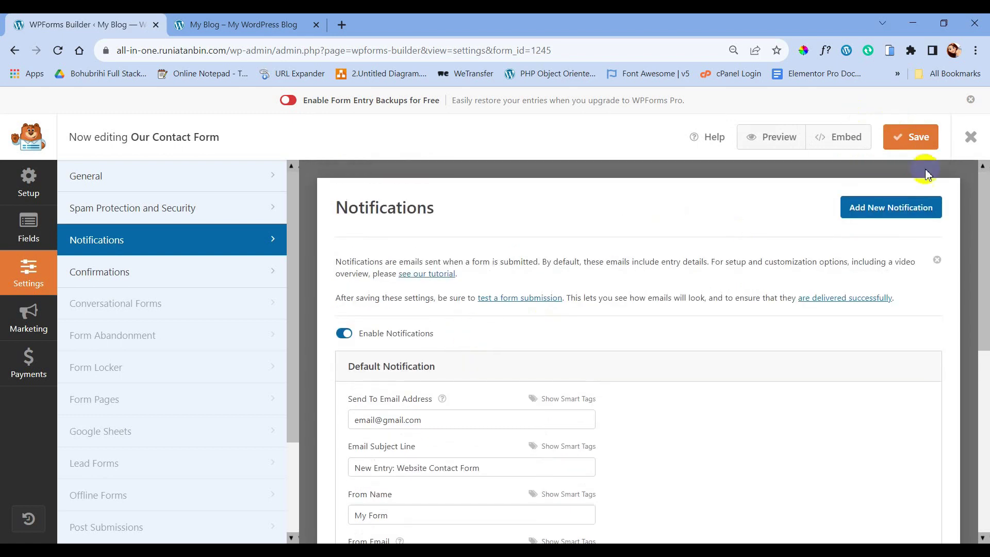
{"action": "left_click", "coordinate": [971, 137]}
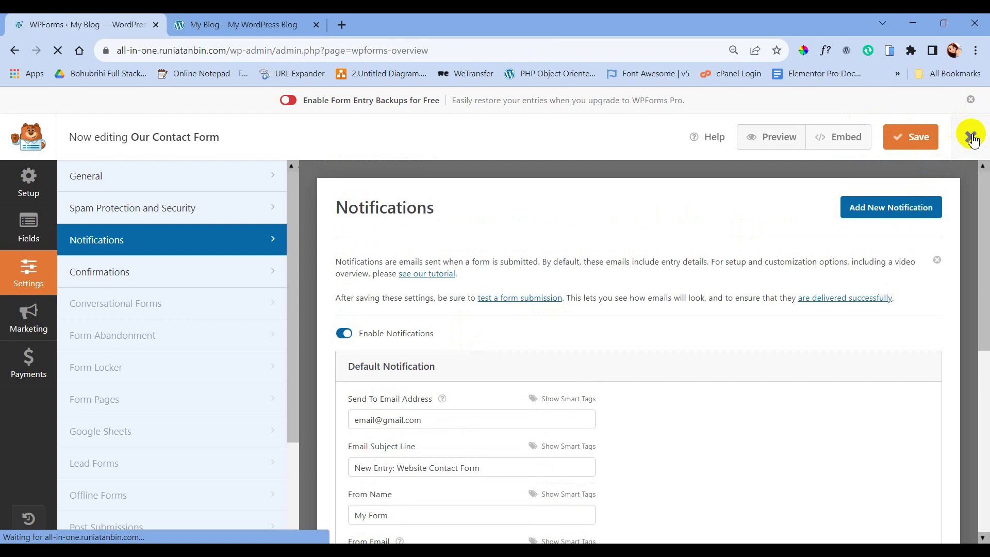
Copy Our Contact Form's shortcode [wpforms id="1245"] and switch to the live site tab
{"action": "scroll", "coordinate": [201, 322], "scroll_direction": "down", "scroll_amount": 3}
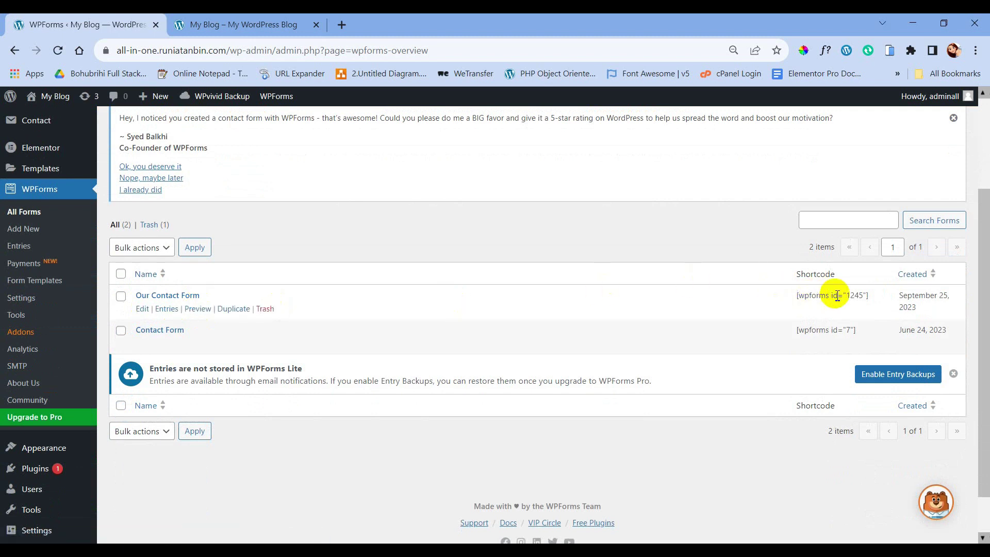
{"action": "left_click_drag", "start_coordinate": [873, 295], "coordinate": [827, 299]}
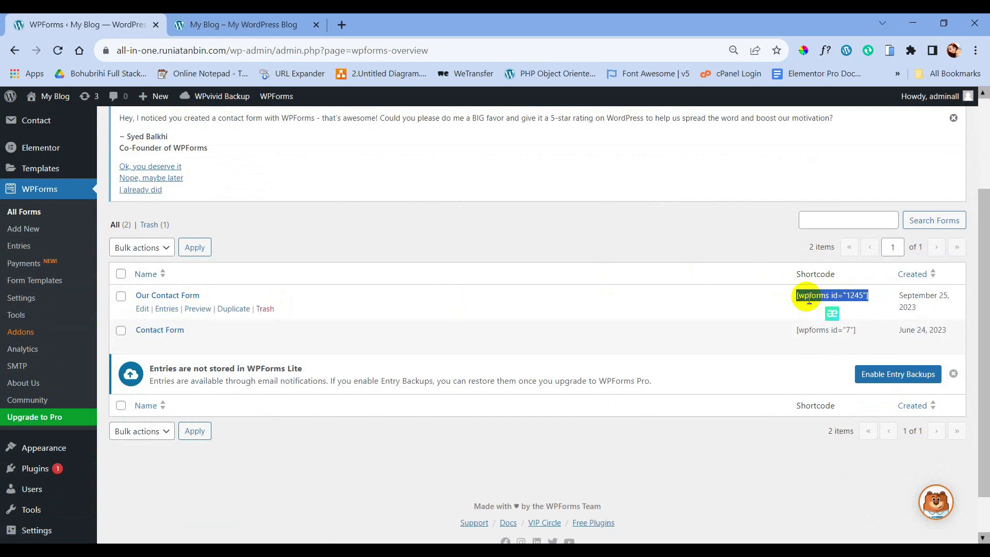
{"action": "right_click", "coordinate": [809, 300]}
{"action": "left_click", "coordinate": [777, 306]}
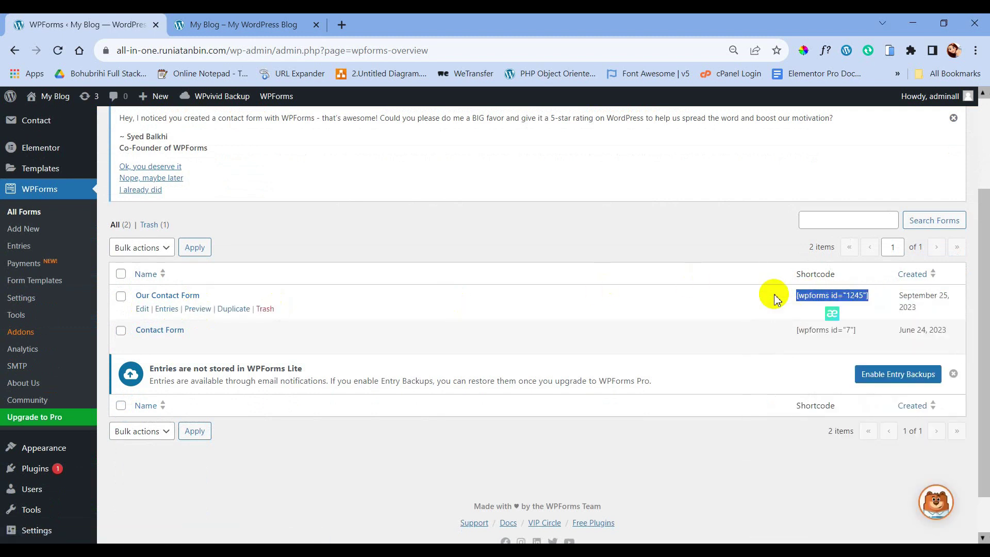
{"action": "left_click", "coordinate": [232, 23]}
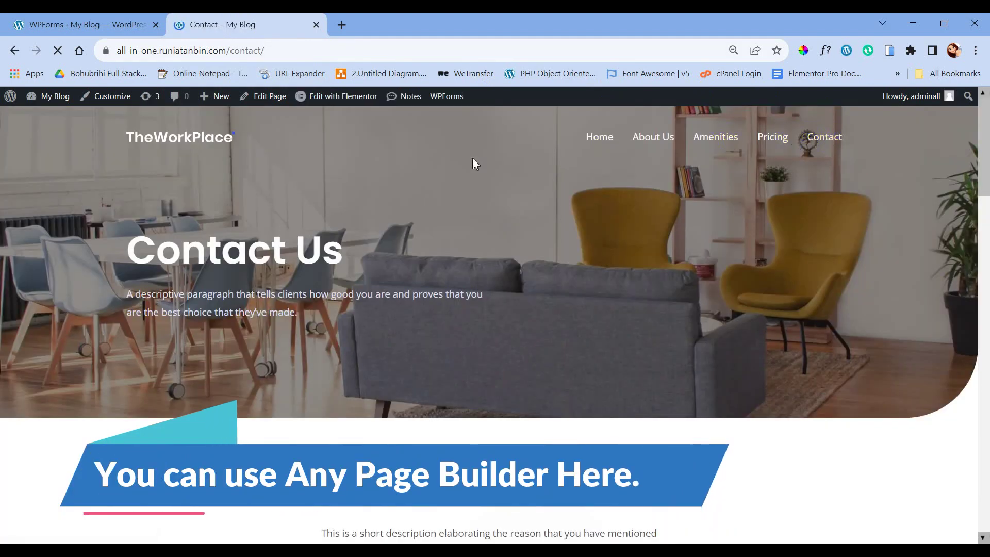
Launch Elementor's editor on the Contact page from the admin bar
{"action": "left_click", "coordinate": [339, 100]}
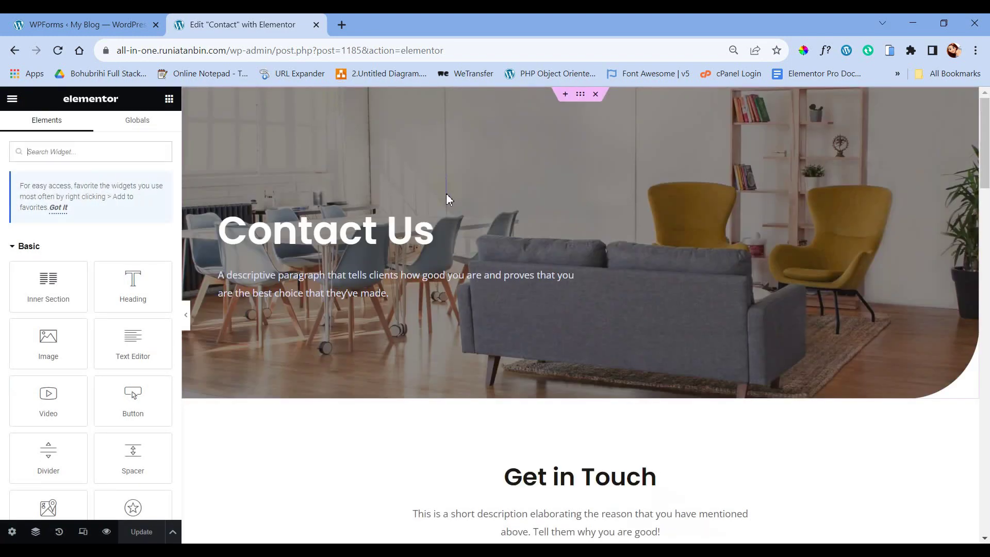
Search the widgets for 'sho' and drag a Shortcode widget into the Get in Touch section
{"action": "left_click", "coordinate": [78, 154]}
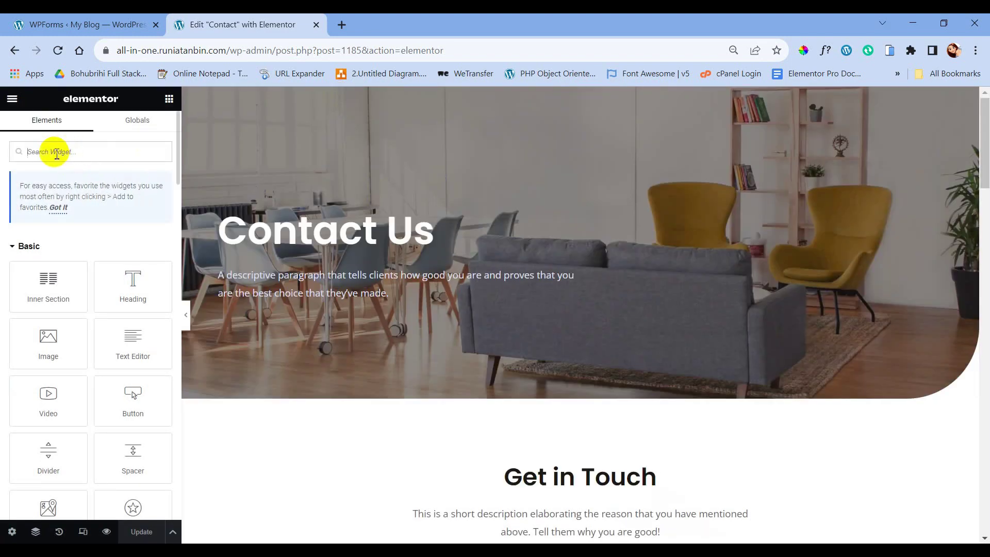
{"action": "type", "text": "short"}
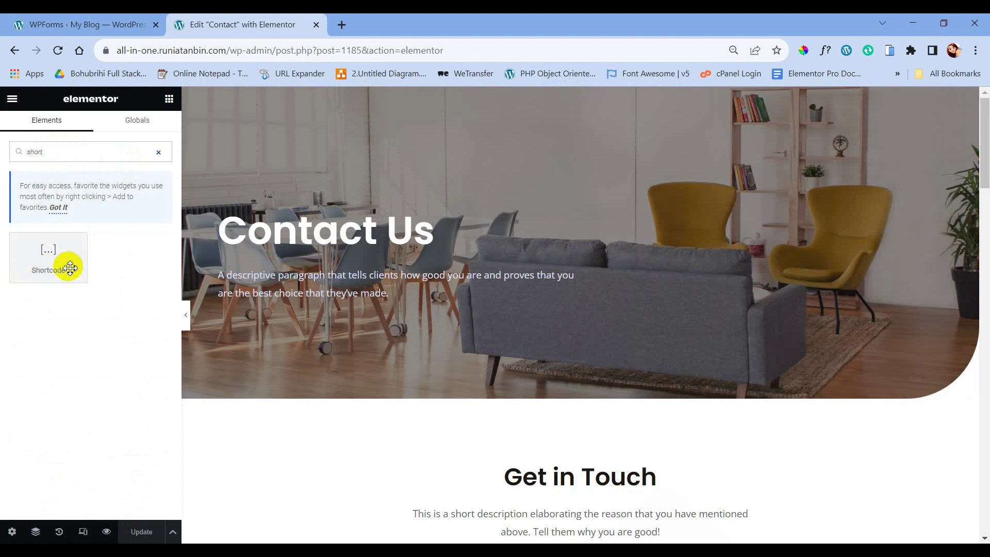
{"action": "scroll", "coordinate": [591, 316], "scroll_direction": "down", "scroll_amount": 3}
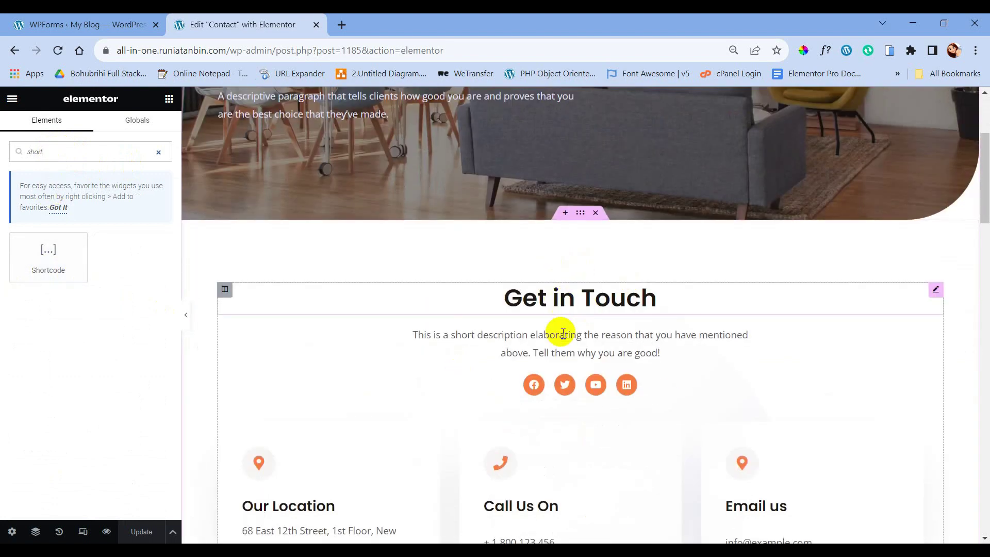
{"action": "scroll", "coordinate": [560, 403], "scroll_direction": "down", "scroll_amount": 1}
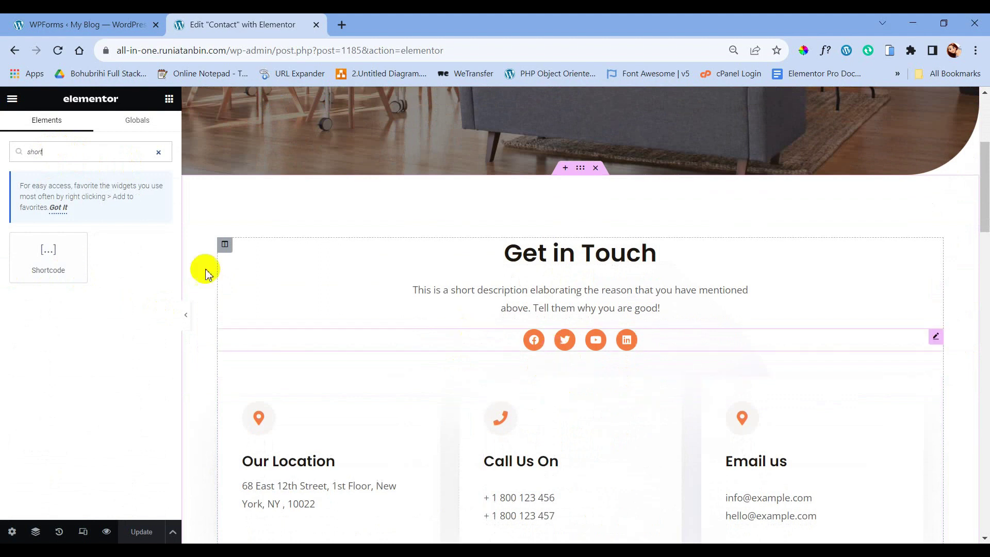
{"action": "left_click_drag", "start_coordinate": [49, 267], "coordinate": [566, 347]}
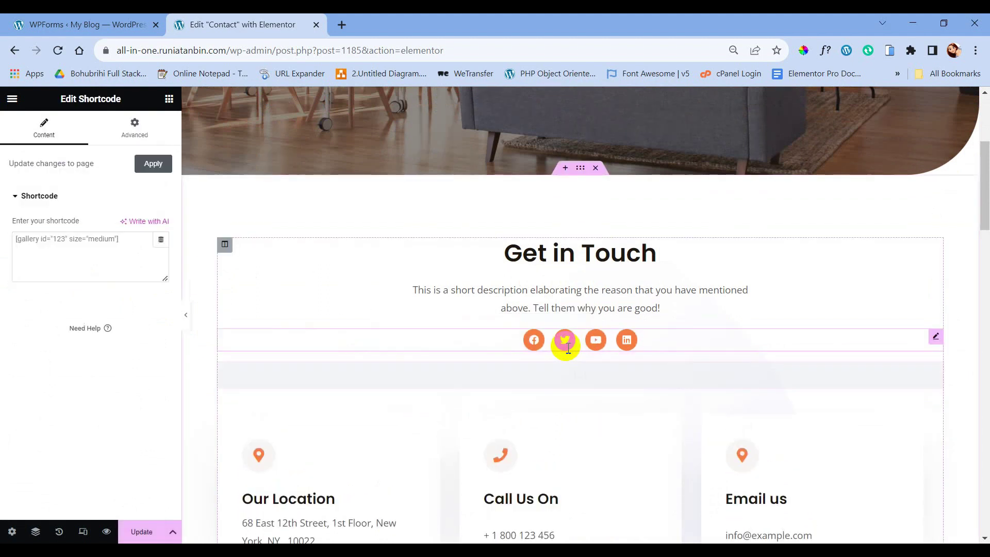
Paste [wpforms id="1245"] into the Shortcode widget and scroll to check the rendered form
{"action": "scroll", "coordinate": [301, 355], "scroll_direction": "down", "scroll_amount": 1}
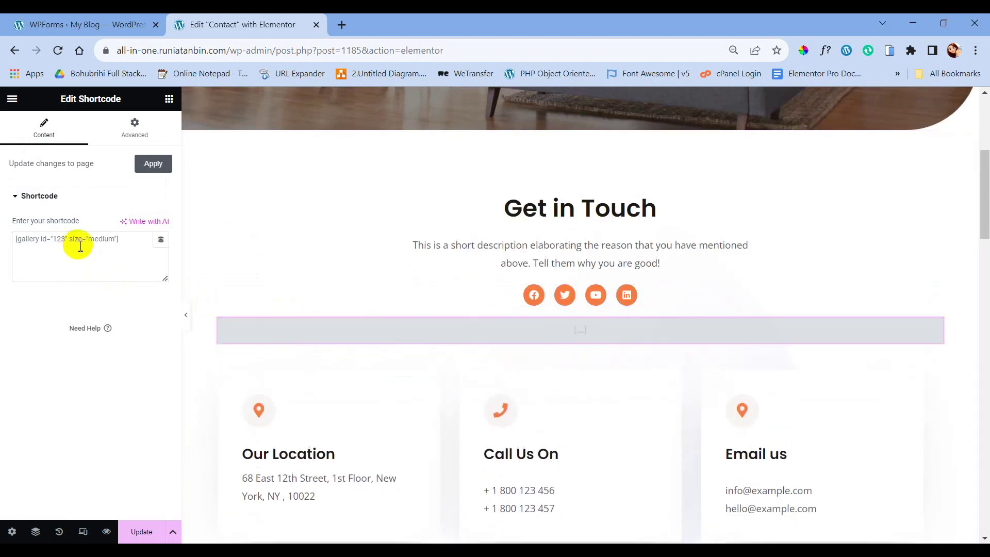
{"action": "left_click", "coordinate": [60, 245]}
{"action": "key", "text": "ctrl+v"}
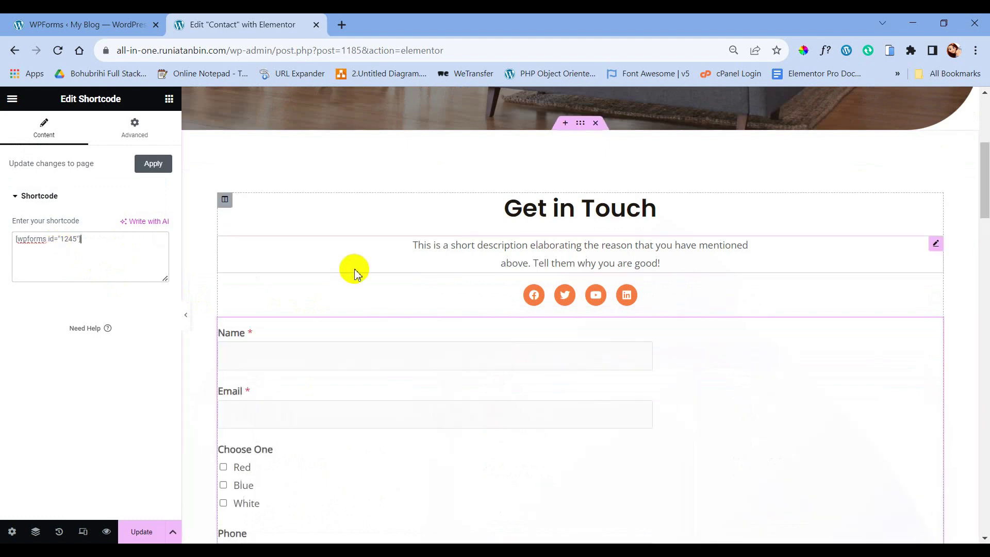
{"action": "scroll", "coordinate": [363, 316], "scroll_direction": "down", "scroll_amount": 3}
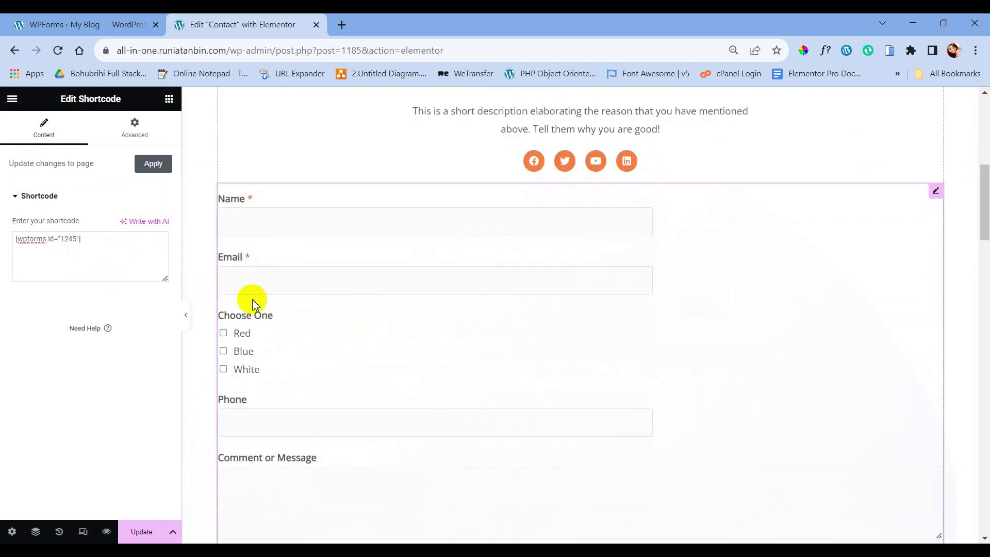
With the panel hidden, try the Email, color choice, Phone, Comment fields and Send button
{"action": "left_click", "coordinate": [186, 315]}
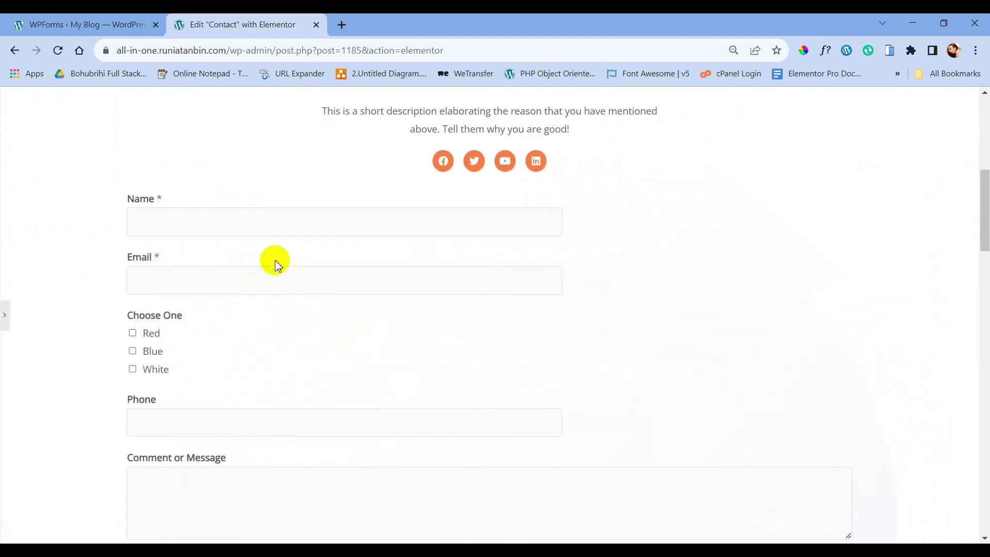
{"action": "scroll", "coordinate": [274, 262], "scroll_direction": "down", "scroll_amount": 3}
{"action": "scroll", "coordinate": [275, 262], "scroll_direction": "up", "scroll_amount": 5}
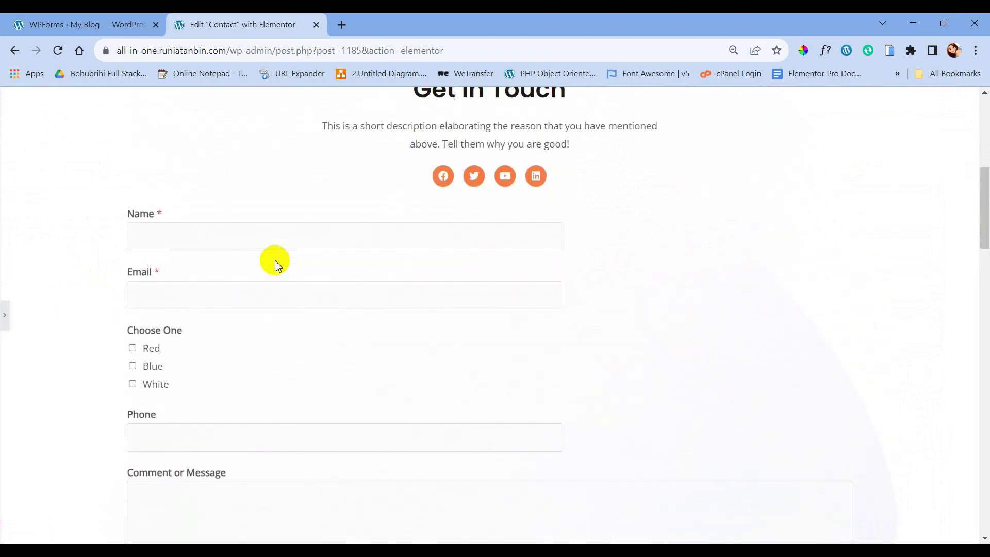
{"action": "left_click", "coordinate": [163, 323]}
{"action": "scroll", "coordinate": [165, 324], "scroll_direction": "down", "scroll_amount": 2}
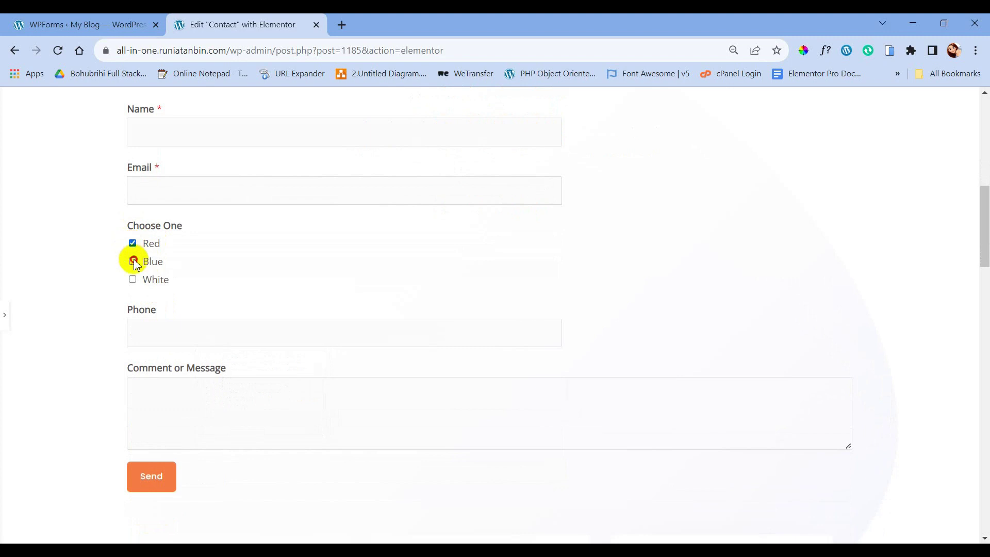
{"action": "left_click", "coordinate": [133, 279]}
{"action": "left_click", "coordinate": [159, 330]}
{"action": "left_click", "coordinate": [159, 413]}
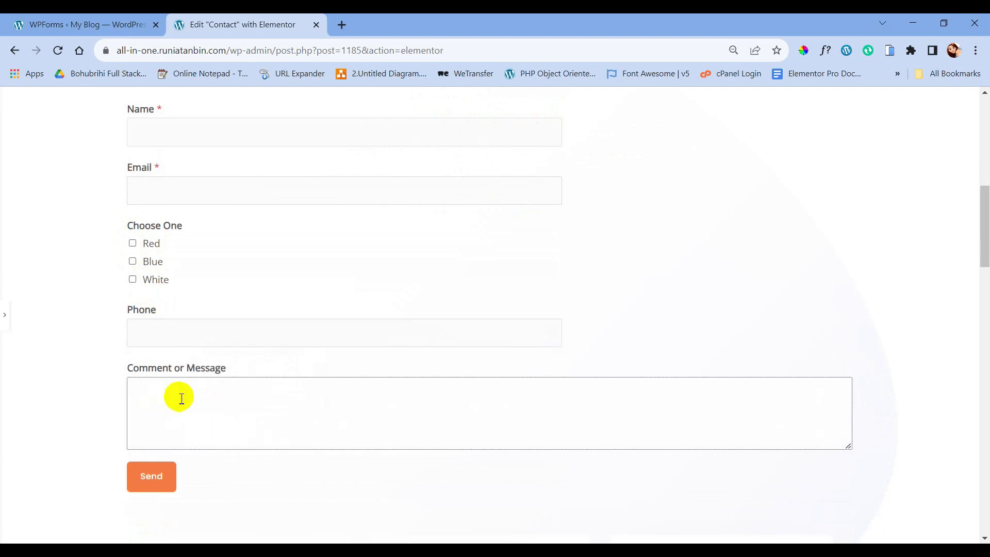
{"action": "left_click", "coordinate": [172, 486]}
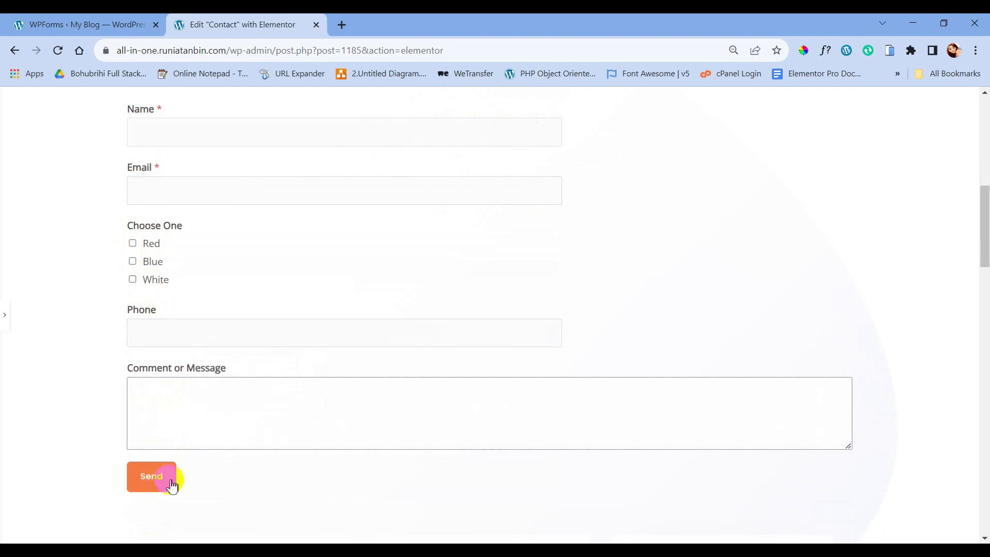
Update the Contact page and open its preview in a new tab
{"action": "left_click", "coordinate": [6, 317]}
{"action": "left_click", "coordinate": [136, 536]}
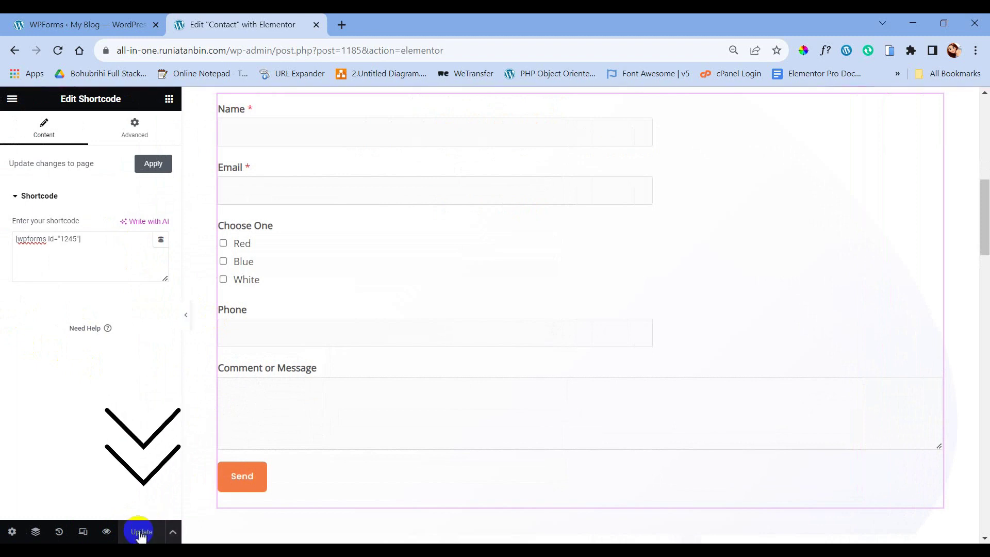
{"action": "left_click", "coordinate": [107, 534]}
{"action": "left_click", "coordinate": [402, 24]}
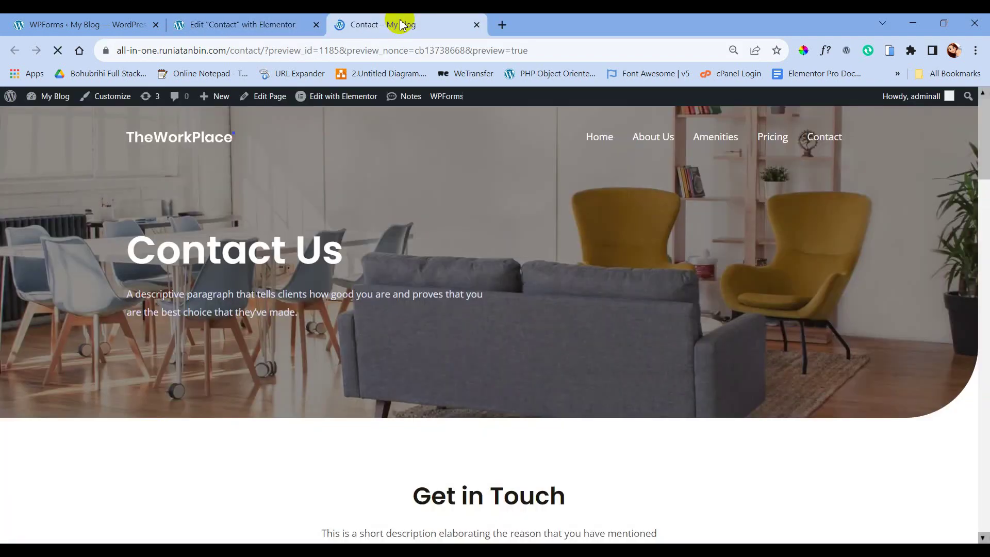
Scroll the preview to inspect the embedded contact form, then return to the form builder
{"action": "scroll", "coordinate": [388, 168], "scroll_direction": "down", "scroll_amount": 8}
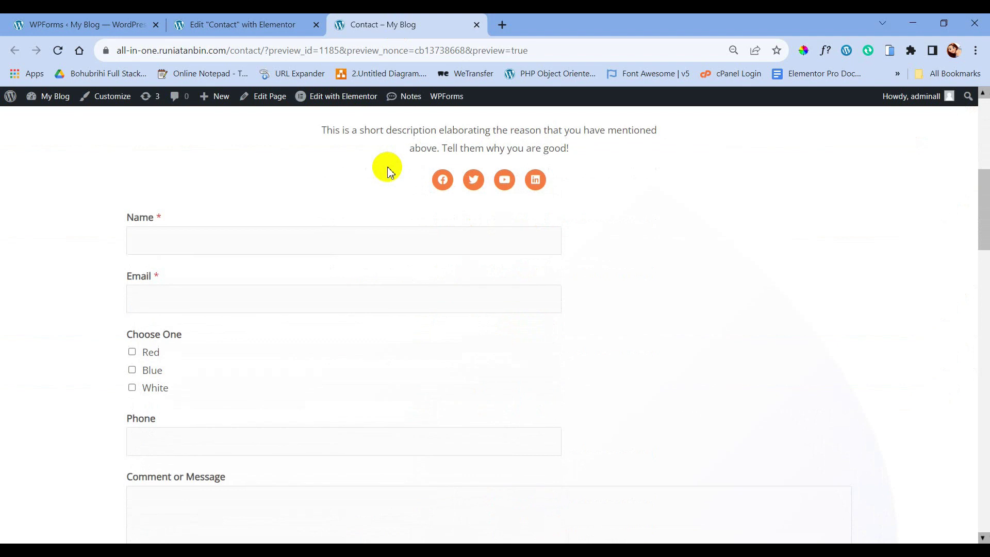
{"action": "scroll", "coordinate": [388, 168], "scroll_direction": "down", "scroll_amount": 1}
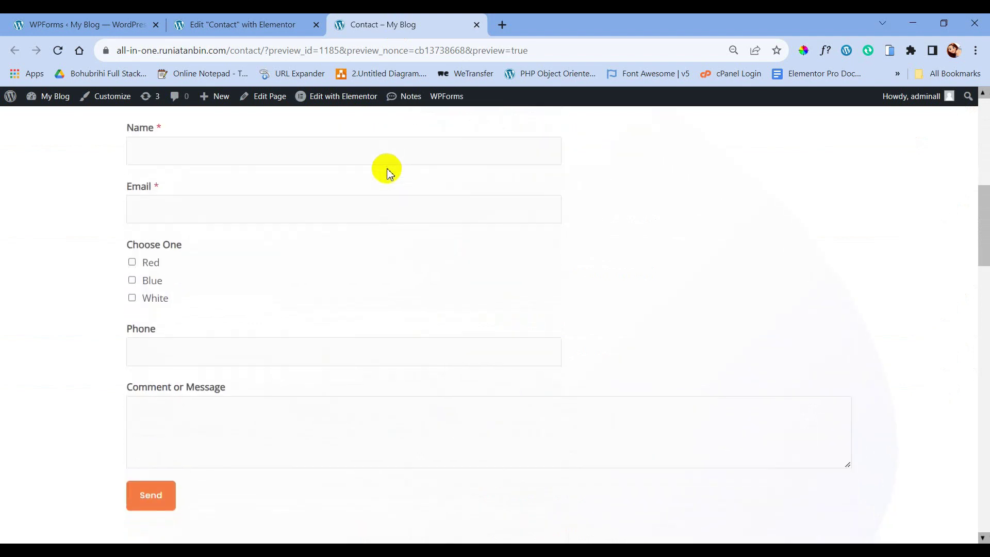
{"action": "scroll", "coordinate": [388, 171], "scroll_direction": "up", "scroll_amount": 2}
{"action": "scroll", "coordinate": [388, 171], "scroll_direction": "down", "scroll_amount": 2}
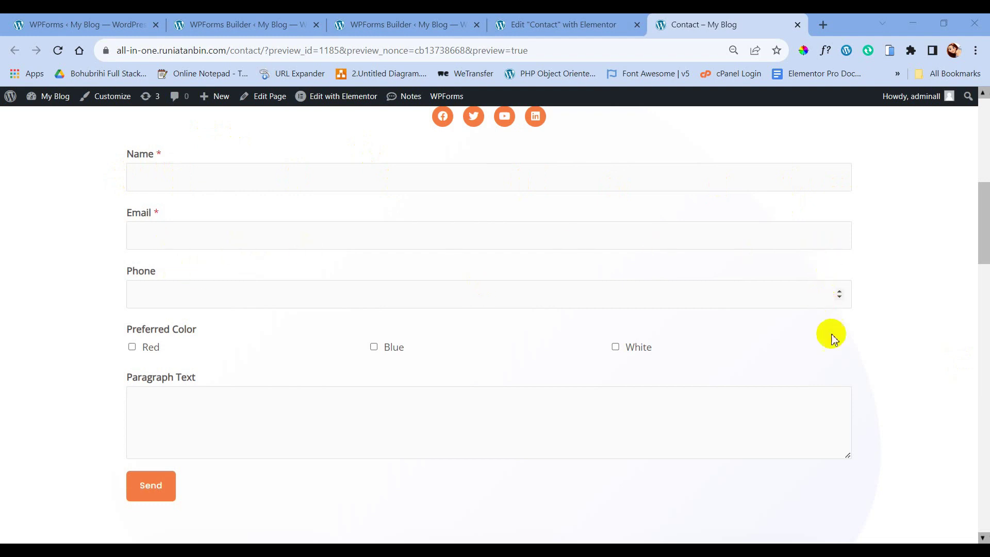
{"action": "left_click", "coordinate": [246, 27]}
Set the Name and Email field sizes to Large
{"action": "scroll", "coordinate": [457, 351], "scroll_direction": "up", "scroll_amount": 3}
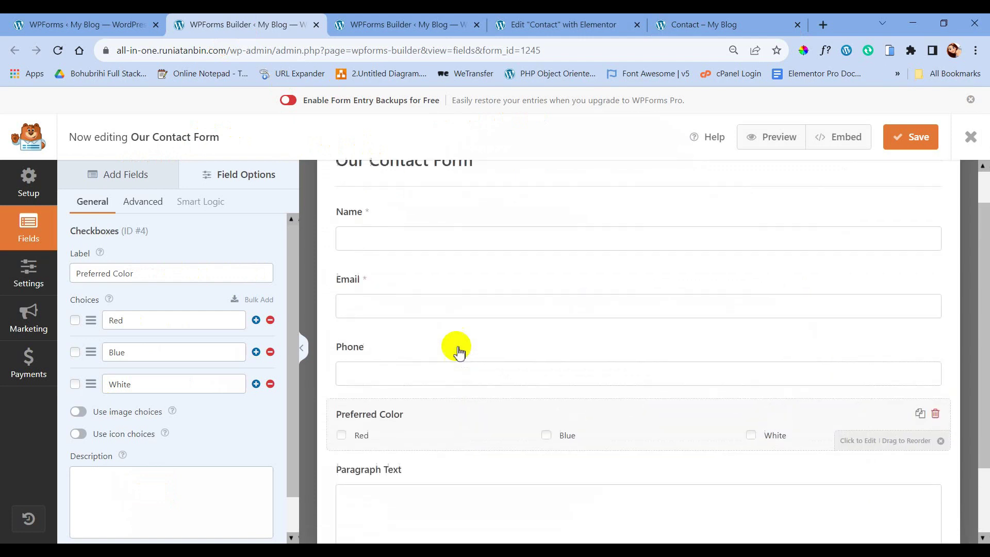
{"action": "left_click", "coordinate": [417, 236]}
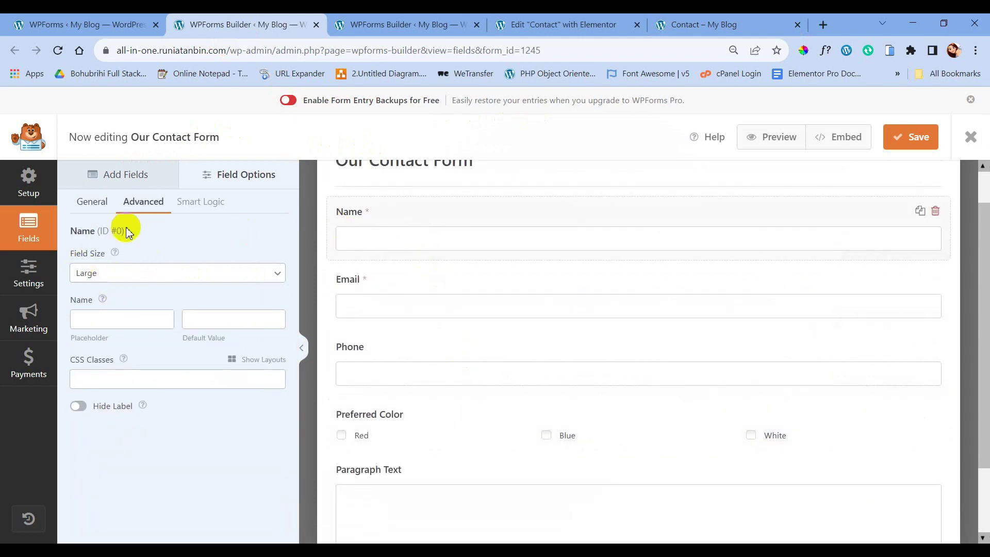
{"action": "left_click", "coordinate": [96, 202]}
{"action": "left_click", "coordinate": [141, 202]}
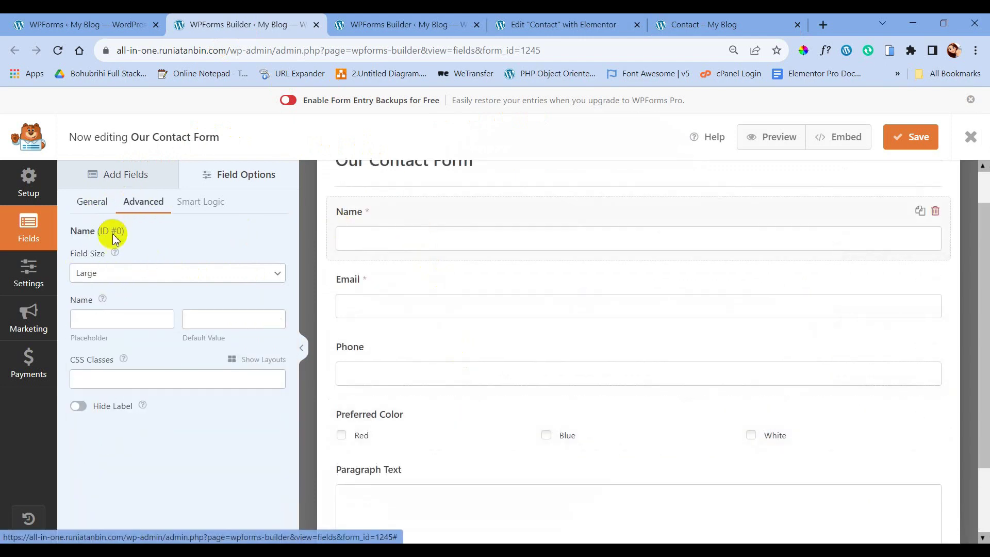
{"action": "left_click", "coordinate": [107, 273]}
{"action": "left_click", "coordinate": [101, 299]}
{"action": "left_click", "coordinate": [110, 273]}
{"action": "left_click", "coordinate": [105, 311]}
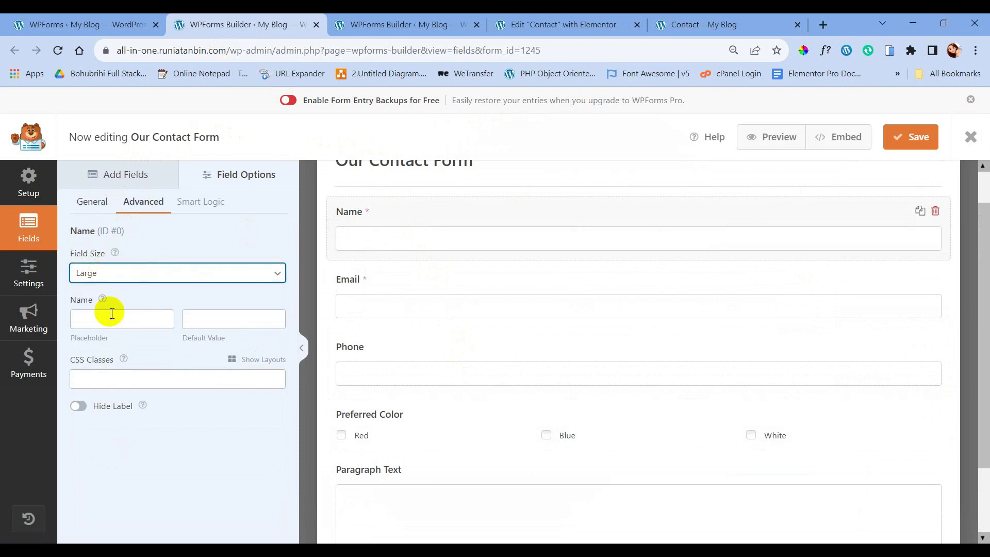
{"action": "left_click", "coordinate": [440, 312]}
{"action": "left_click", "coordinate": [120, 273]}
{"action": "left_click", "coordinate": [121, 275]}
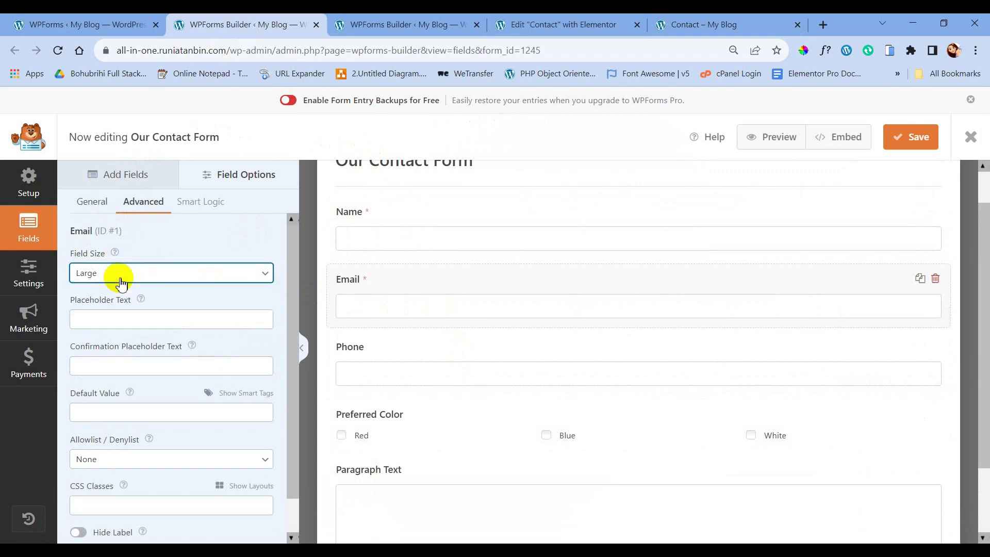
Set the Preferred Color checkboxes' choice layout to Three Columns
{"action": "left_click", "coordinate": [470, 384]}
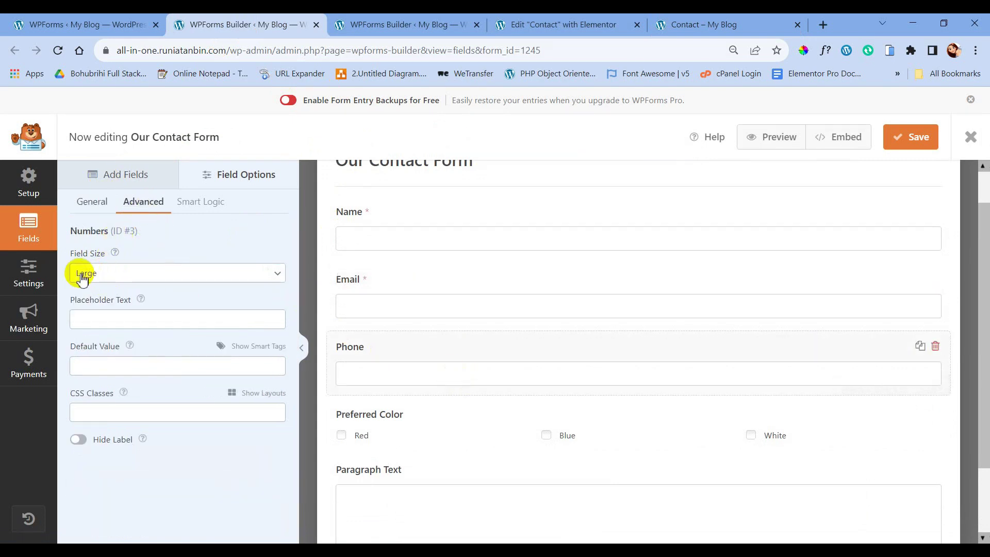
{"action": "left_click", "coordinate": [458, 428]}
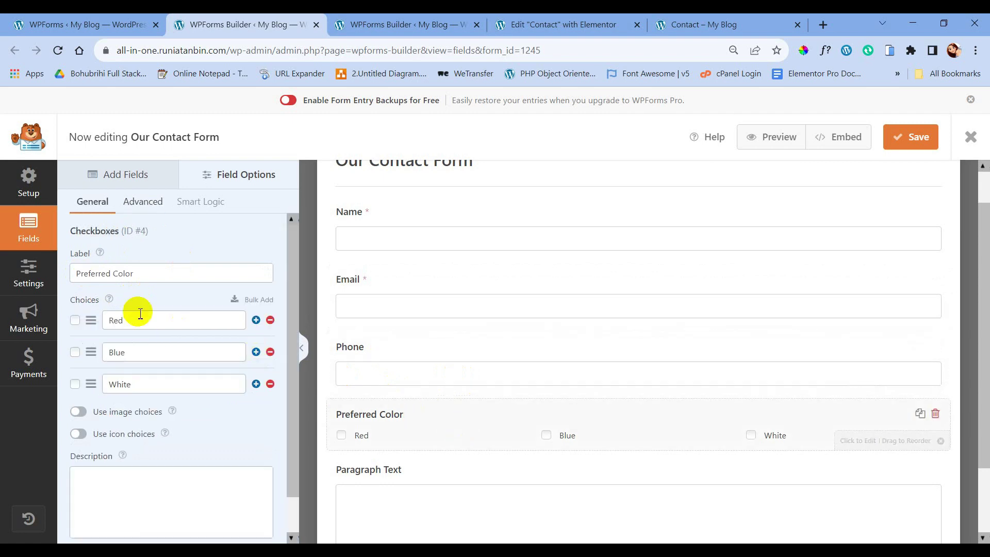
{"action": "left_click", "coordinate": [138, 202]}
{"action": "left_click", "coordinate": [111, 295]}
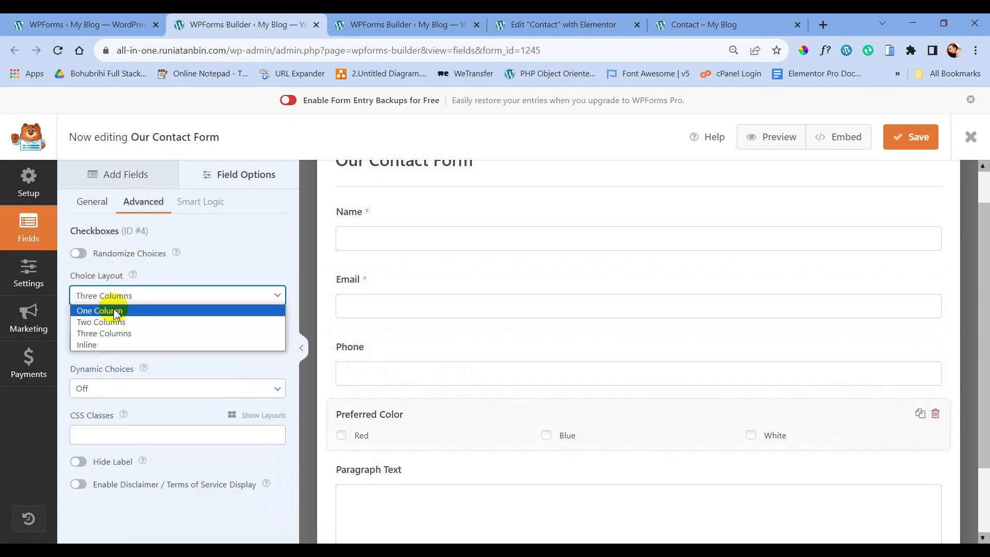
{"action": "left_click", "coordinate": [116, 312]}
{"action": "left_click", "coordinate": [122, 294]}
{"action": "left_click", "coordinate": [123, 334]}
Keep the Paragraph Text field at Medium size and save the form
{"action": "scroll", "coordinate": [488, 345], "scroll_direction": "down", "scroll_amount": 2}
{"action": "left_click", "coordinate": [456, 421]}
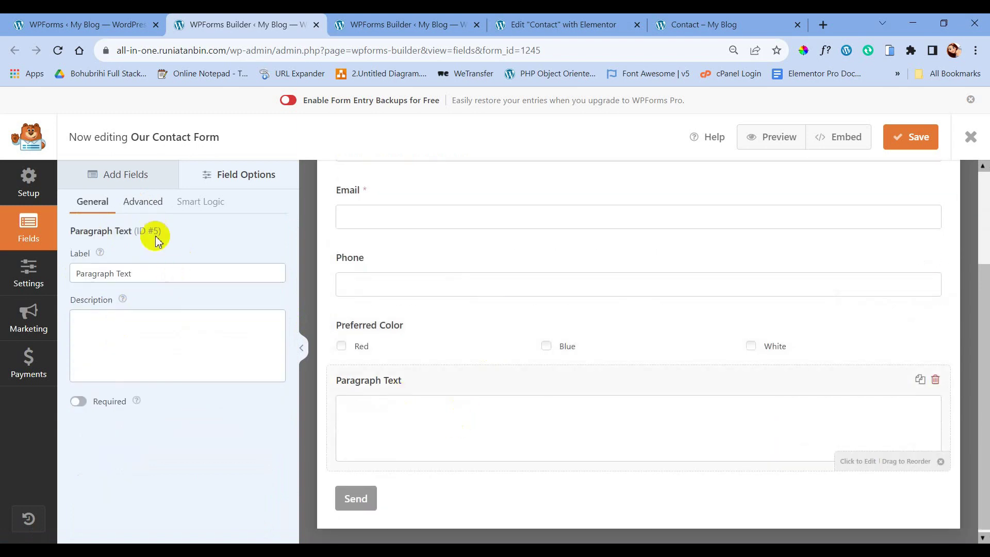
{"action": "left_click", "coordinate": [143, 201]}
{"action": "left_click", "coordinate": [114, 276]}
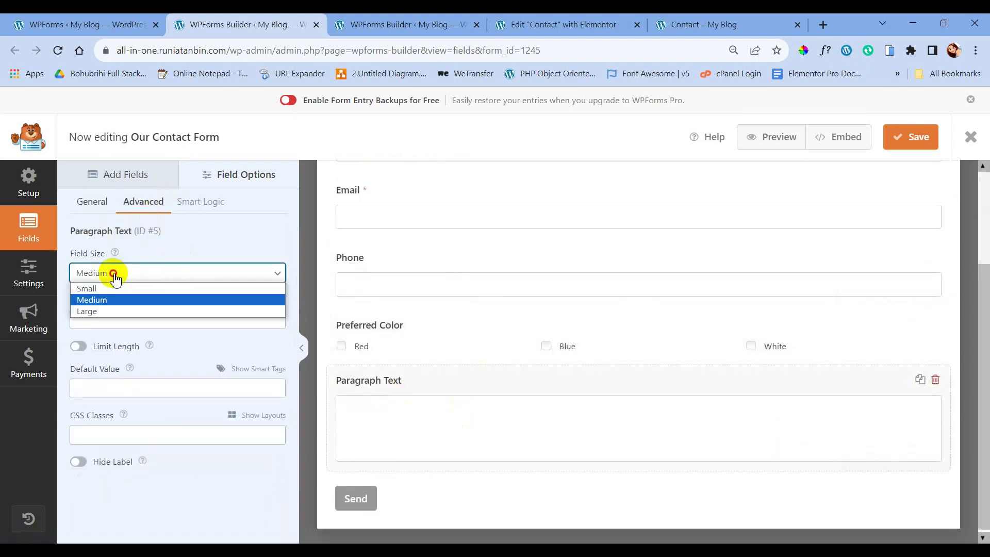
{"action": "left_click", "coordinate": [114, 277]}
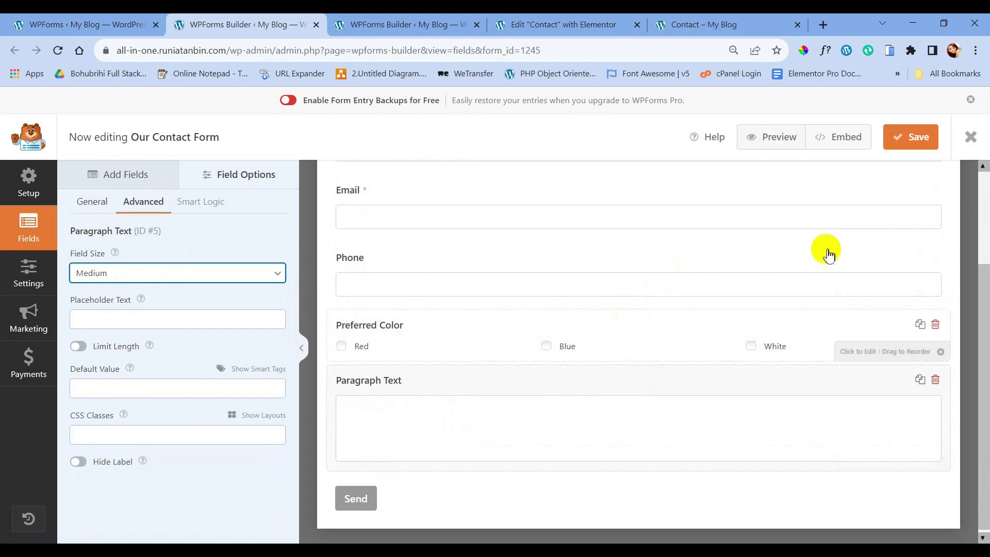
{"action": "left_click", "coordinate": [897, 146]}
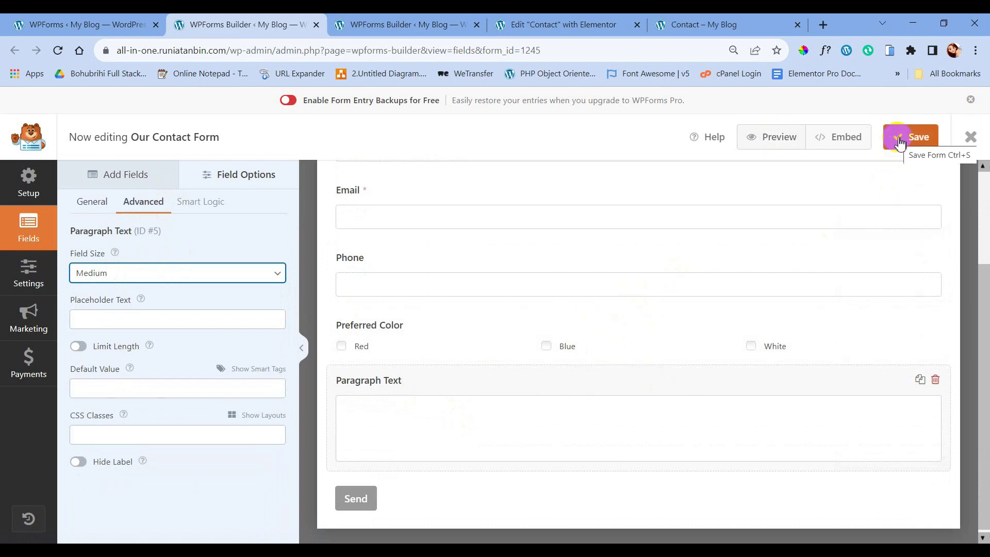